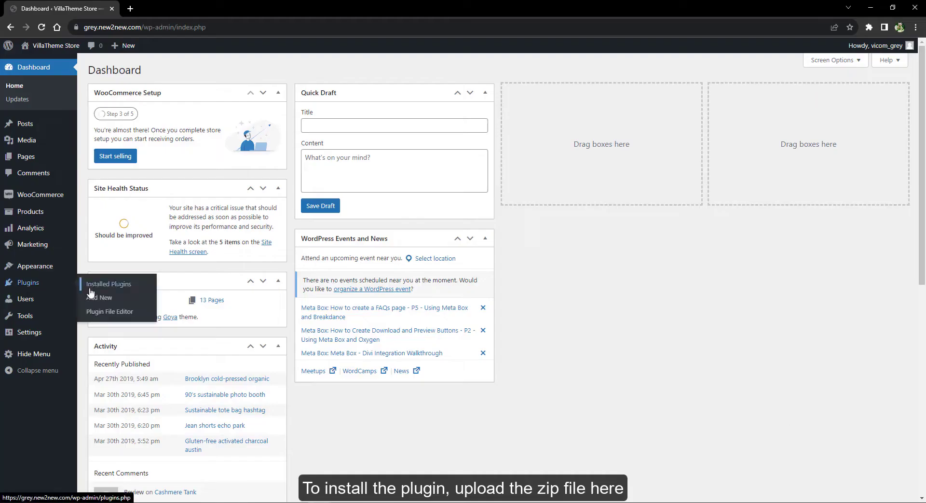
Step: Upload and install the WooCommerce Free Shipping Bar plugin from its zip file
{"action": "left_click", "coordinate": [94, 295]}
{"action": "left_click", "coordinate": [174, 73]}
{"action": "left_click", "coordinate": [435, 157]}
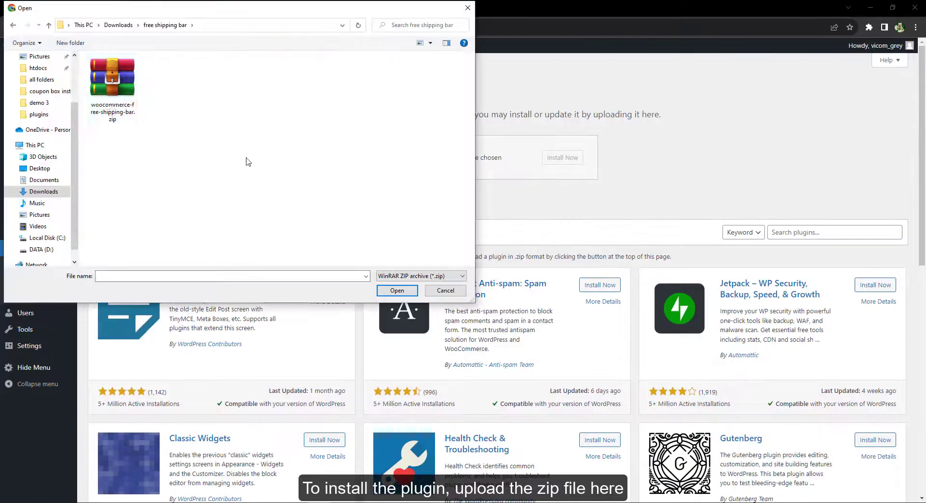
{"action": "left_click", "coordinate": [120, 110]}
{"action": "left_click", "coordinate": [393, 289]}
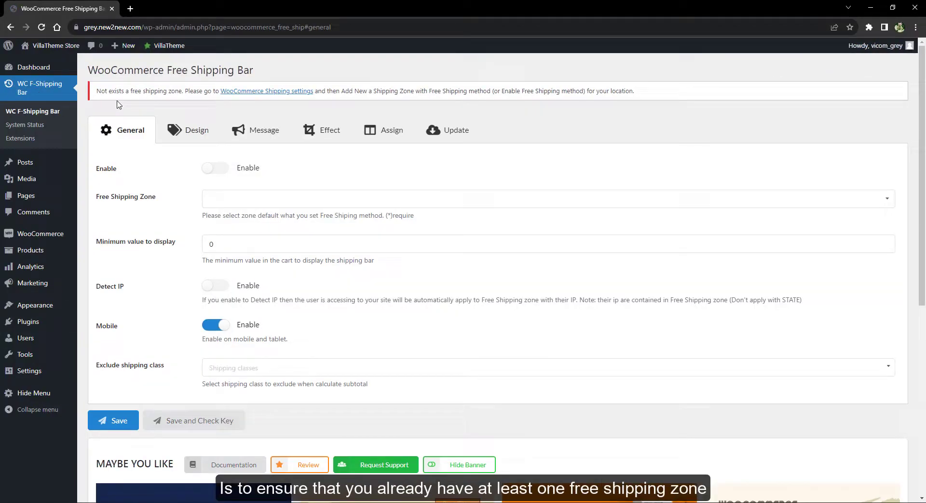
Step: Add a new WooCommerce shipping zone named Worldwide
{"action": "left_click", "coordinate": [305, 92]}
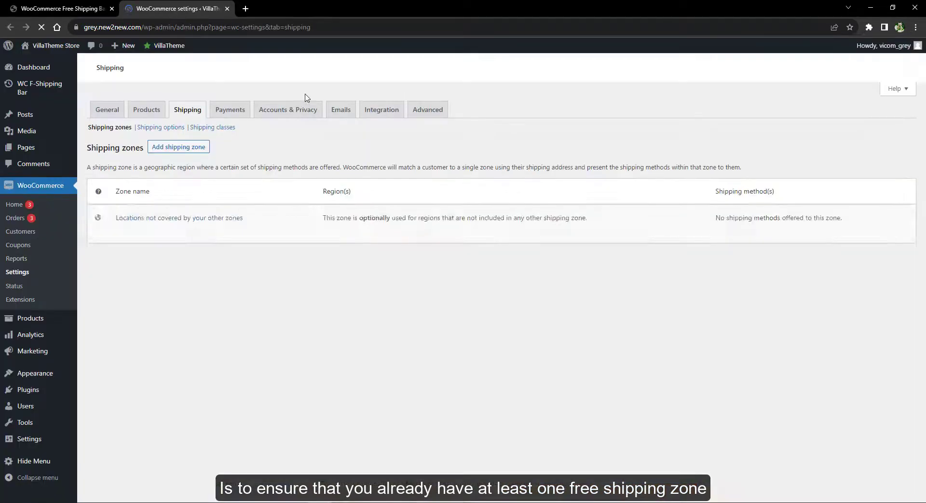
{"action": "scroll", "coordinate": [302, 121], "scroll_direction": "down", "scroll_amount": 3}
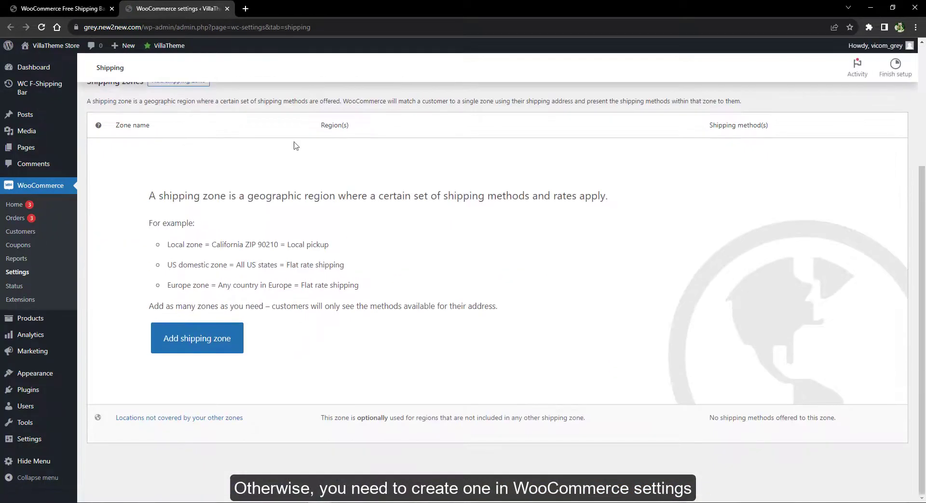
{"action": "left_click", "coordinate": [225, 334]}
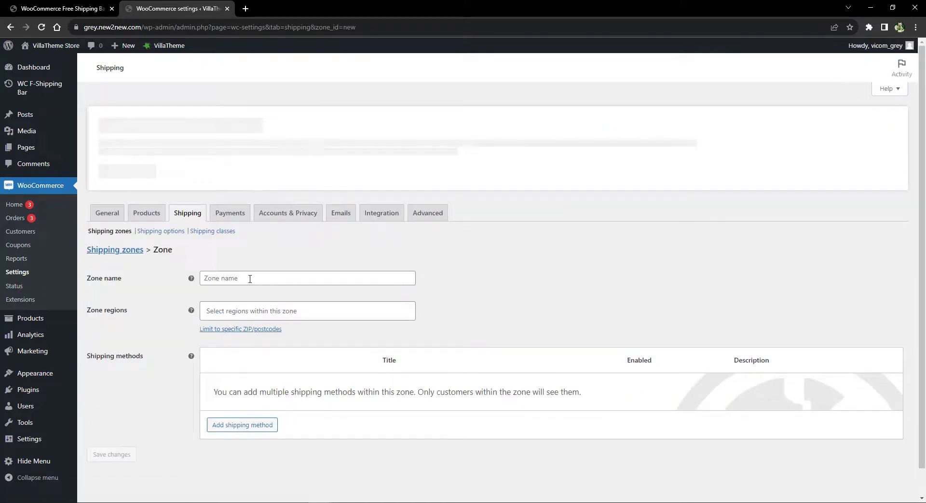
{"action": "left_click", "coordinate": [253, 278]}
{"action": "type", "text": "Worldwide"}
Step: Give the zone Free shipping requiring a minimum order amount of 100
{"action": "left_click", "coordinate": [224, 419]}
{"action": "left_click", "coordinate": [564, 314]}
{"action": "left_click", "coordinate": [235, 392]}
{"action": "left_click", "coordinate": [378, 280]}
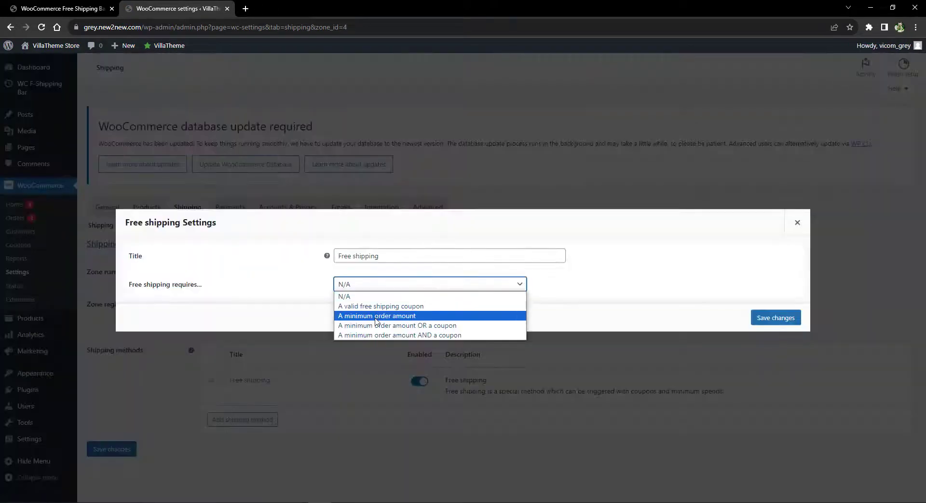
{"action": "left_click", "coordinate": [378, 316]}
{"action": "left_click", "coordinate": [359, 284]}
{"action": "type", "text": "100"}
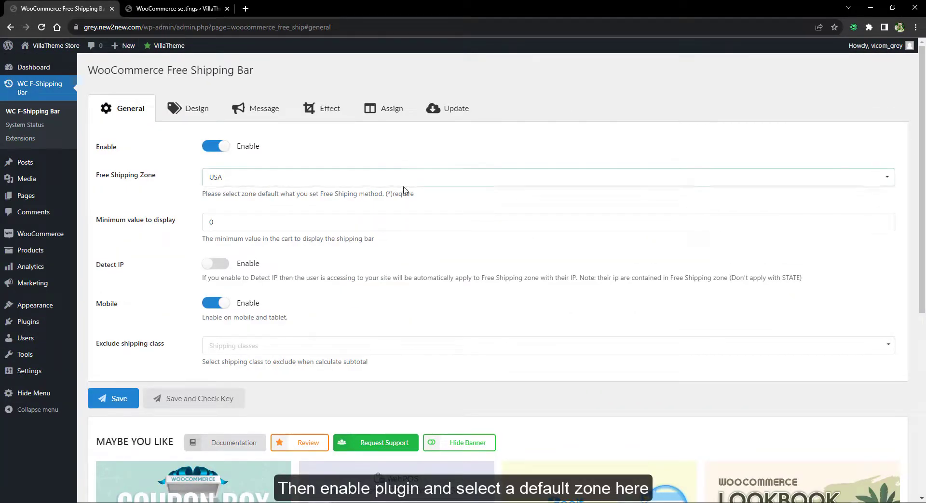
Step: Set USA as the default free shipping zone, enable Detect IP, save, and open the shop privately
{"action": "left_click", "coordinate": [374, 182]}
{"action": "left_click", "coordinate": [381, 198]}
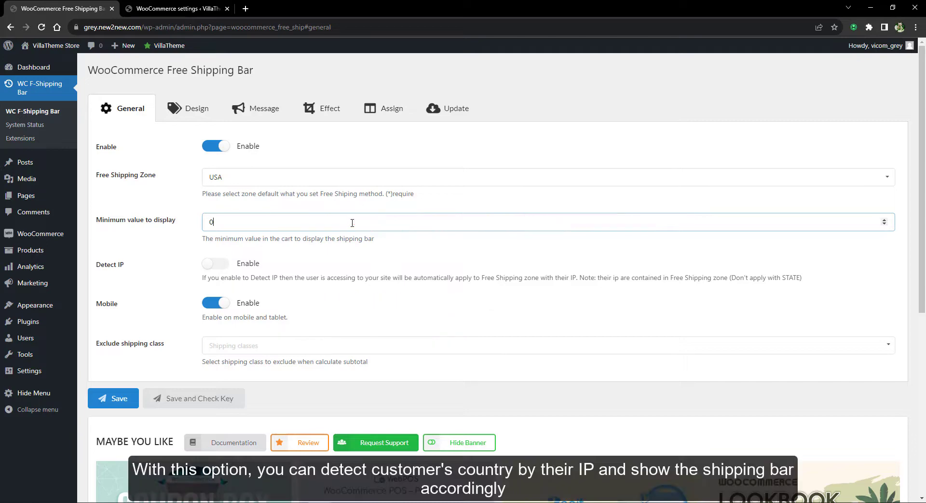
{"action": "left_click", "coordinate": [217, 265]}
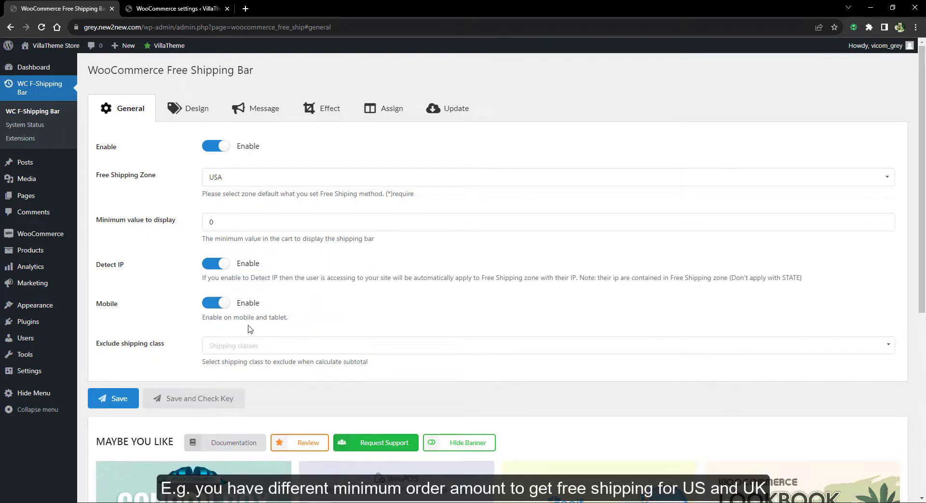
{"action": "left_click", "coordinate": [123, 397]}
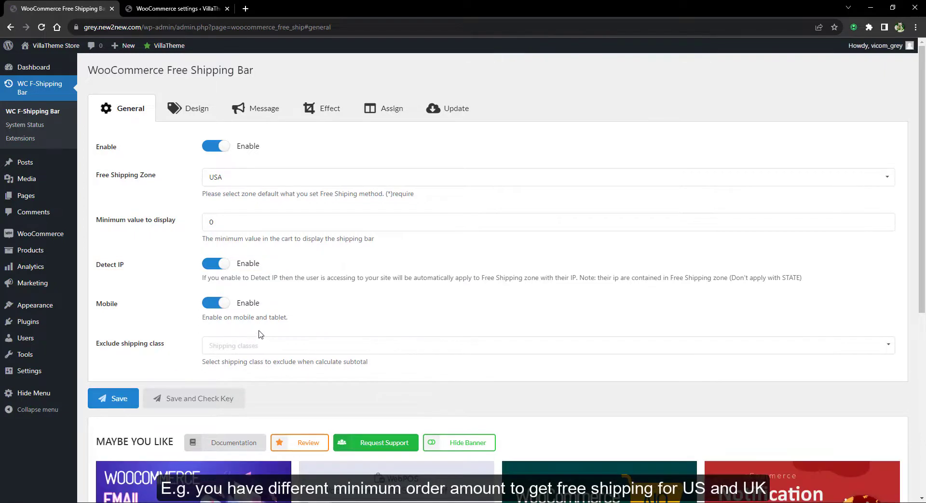
{"action": "mouse_move", "coordinate": [55, 44]}
{"action": "right_click", "coordinate": [76, 77]}
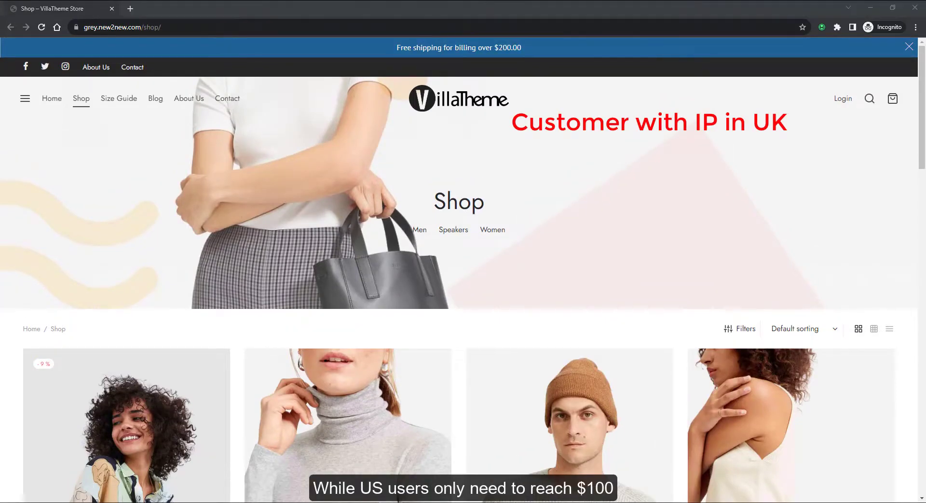
Step: Reload the shop page in the private window
{"action": "left_click", "coordinate": [761, 24]}
{"action": "key", "text": "Return"}
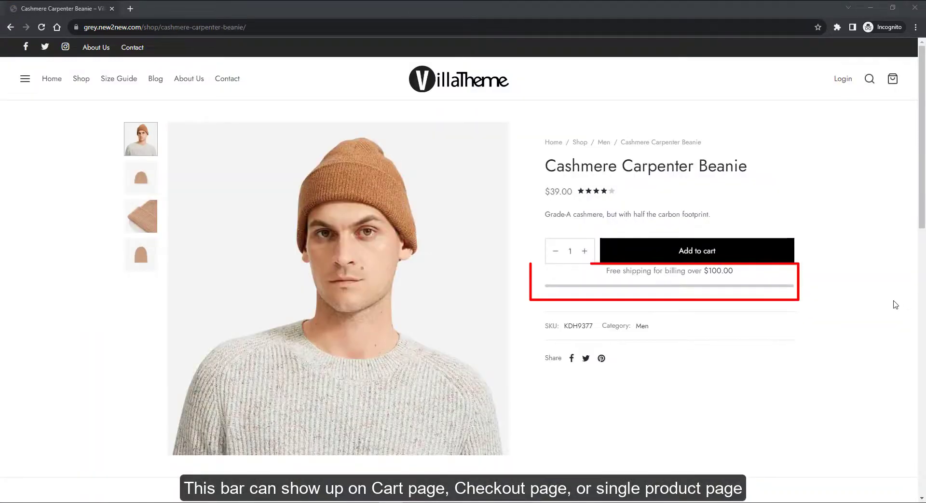
Step: Add two Cashmere Carpenter Beanies to the cart ($78.00), update it, and proceed to checkout
{"action": "left_click", "coordinate": [892, 78]}
{"action": "left_click", "coordinate": [893, 55]}
{"action": "left_click", "coordinate": [662, 251]}
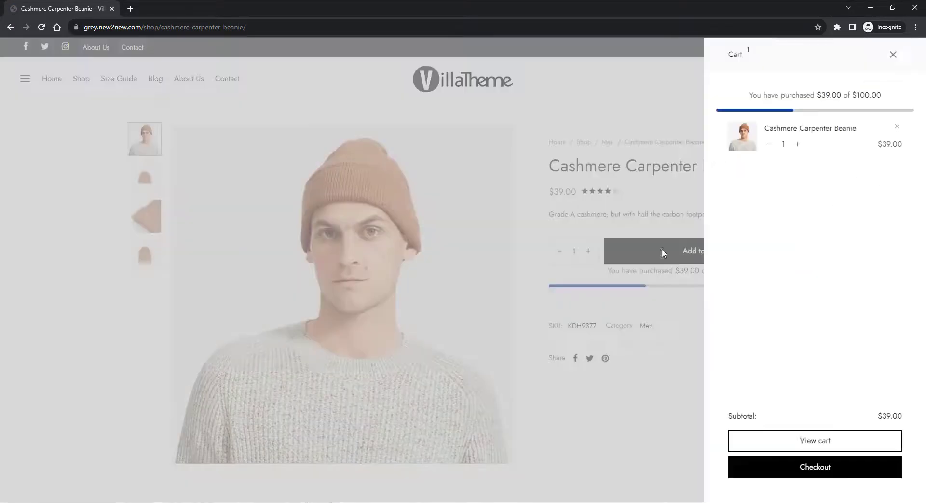
{"action": "left_click", "coordinate": [819, 440]}
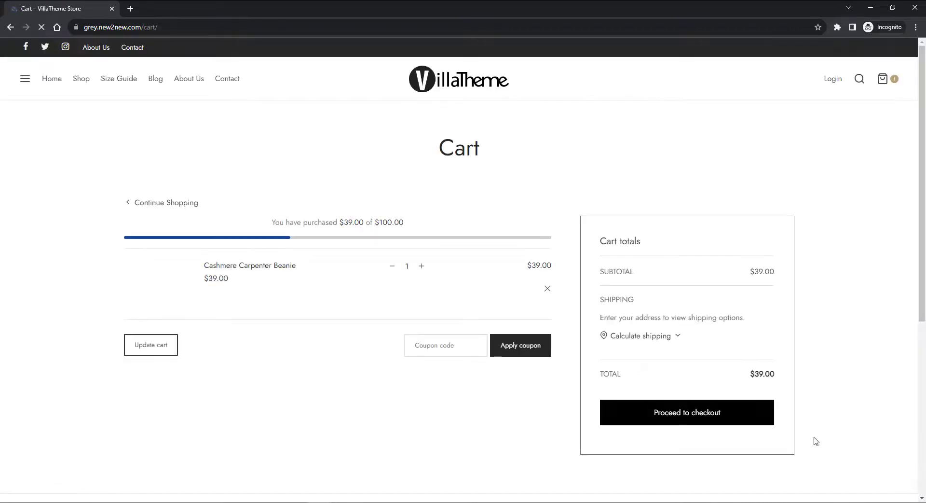
{"action": "left_click", "coordinate": [422, 266]}
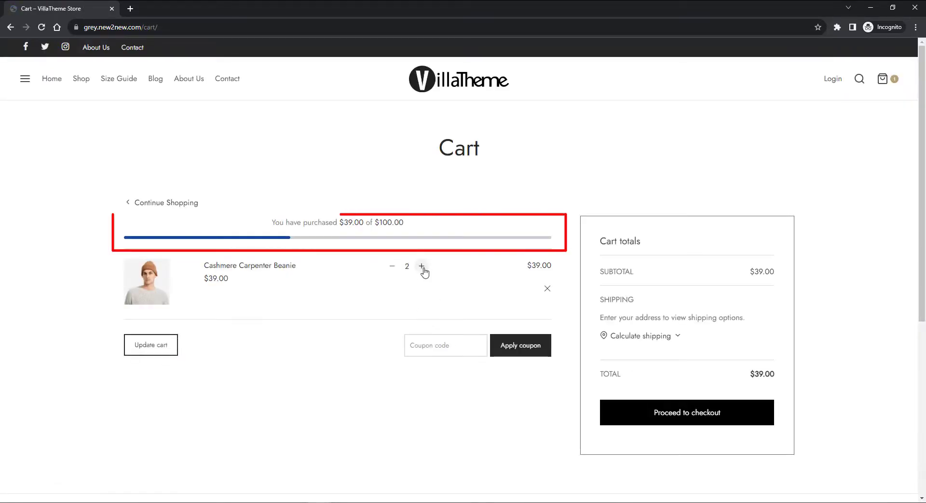
{"action": "left_click", "coordinate": [132, 346]}
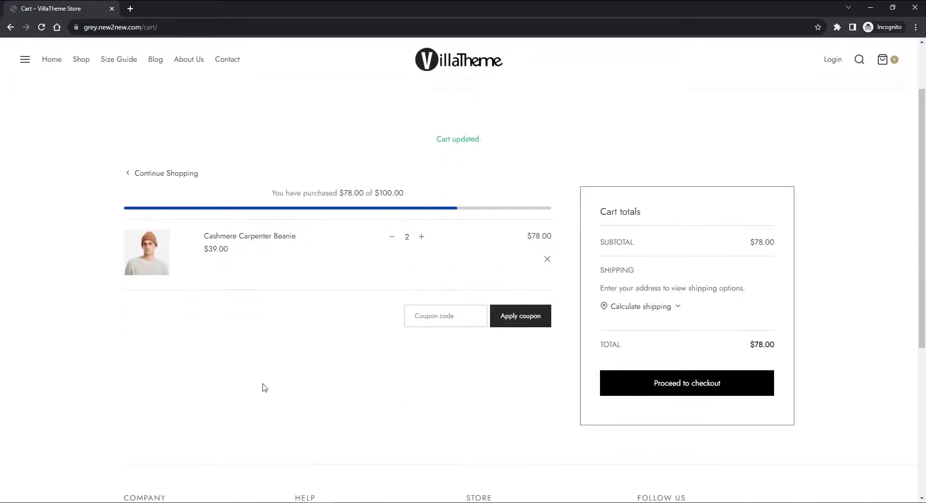
{"action": "left_click", "coordinate": [711, 340]}
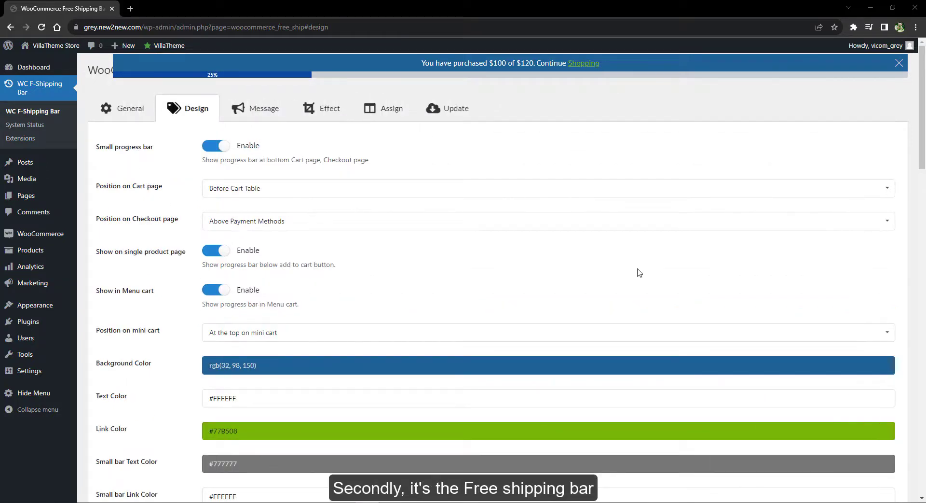
Step: Open the shop privately, add the beanie, and check the bar in the menu cart
{"action": "scroll", "coordinate": [639, 273], "scroll_direction": "down", "scroll_amount": 1}
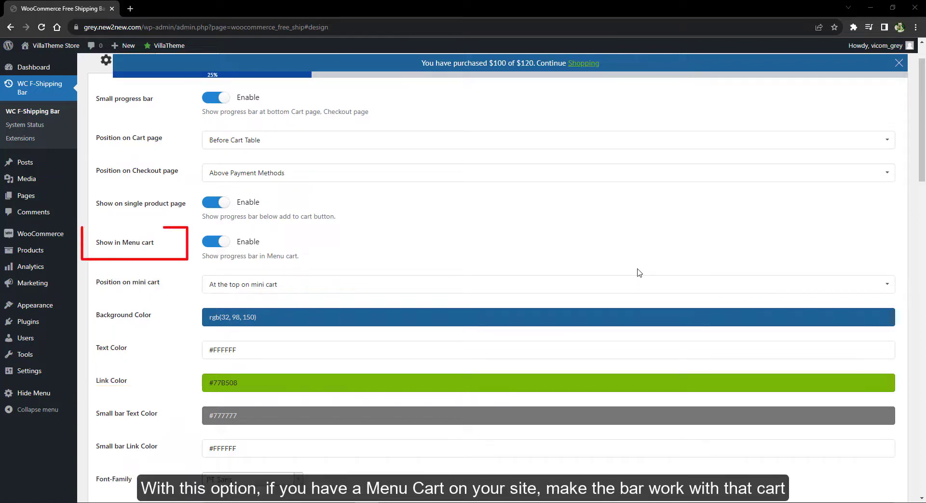
{"action": "mouse_move", "coordinate": [50, 45]}
{"action": "right_click", "coordinate": [42, 74]}
{"action": "left_click", "coordinate": [82, 100]}
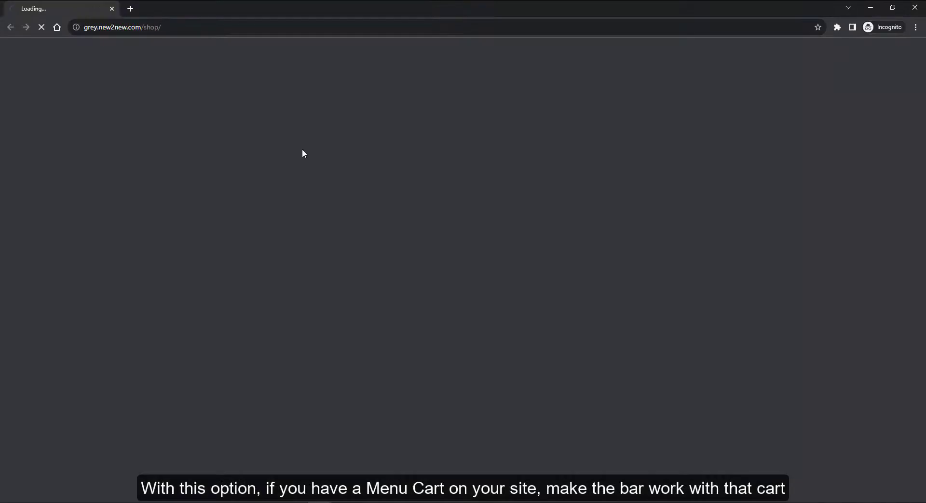
{"action": "mouse_move", "coordinate": [273, 78]}
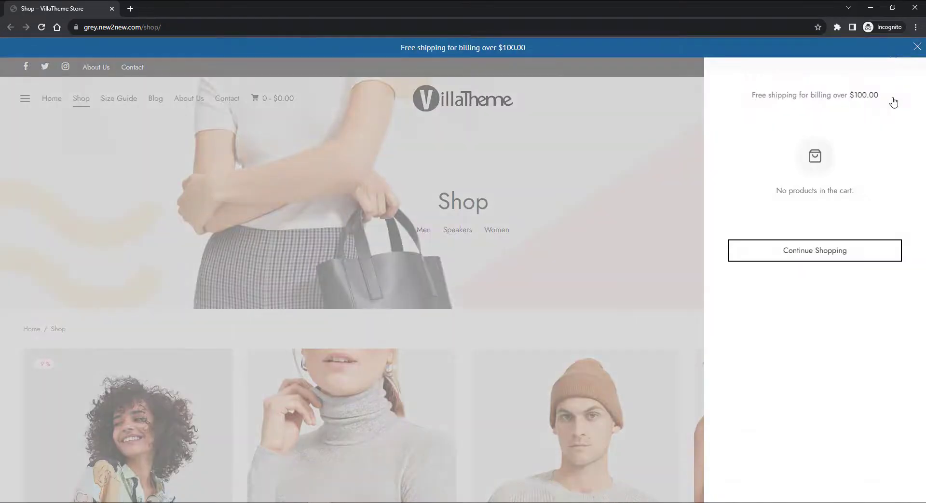
{"action": "scroll", "coordinate": [568, 136], "scroll_direction": "down", "scroll_amount": 4}
{"action": "left_click", "coordinate": [483, 370]}
{"action": "left_click", "coordinate": [477, 140]}
{"action": "scroll", "coordinate": [477, 141], "scroll_direction": "up", "scroll_amount": 5}
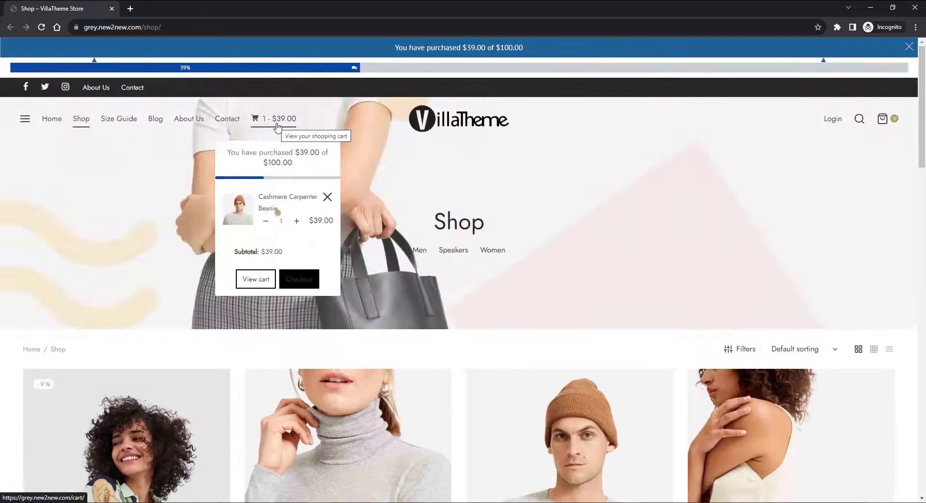
{"action": "left_click", "coordinate": [278, 127]}
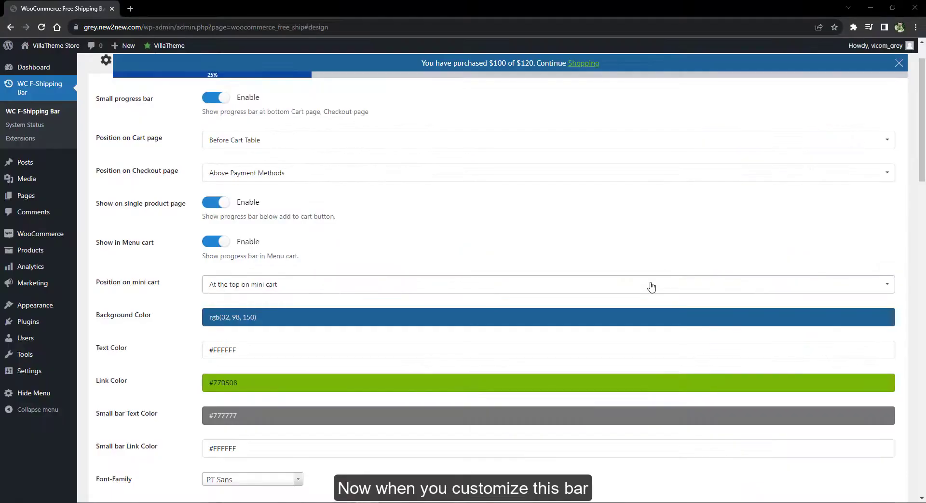
Step: Set the bar's background colour to light grey in the Design settings
{"action": "left_click", "coordinate": [295, 285]}
{"action": "left_click", "coordinate": [306, 287]}
{"action": "left_click", "coordinate": [221, 317]}
{"action": "mouse_move", "coordinate": [221, 341]}
{"action": "left_mouse_down"}
{"action": "mouse_move", "coordinate": [150, 347]}
{"action": "mouse_move", "coordinate": [264, 352]}
{"action": "left_mouse_up"}
Step: Set a dark blue bar background, near-white text colour and white Shopping link colour
{"action": "left_click", "coordinate": [348, 300]}
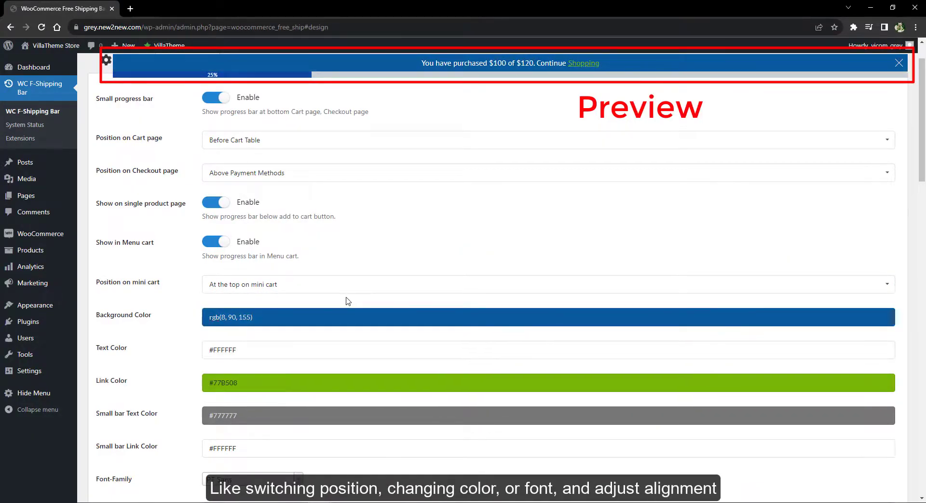
{"action": "left_click", "coordinate": [221, 350]}
{"action": "left_click_drag", "start_coordinate": [225, 390], "coordinate": [208, 362]}
{"action": "left_click", "coordinate": [221, 382]}
{"action": "left_click", "coordinate": [245, 434]}
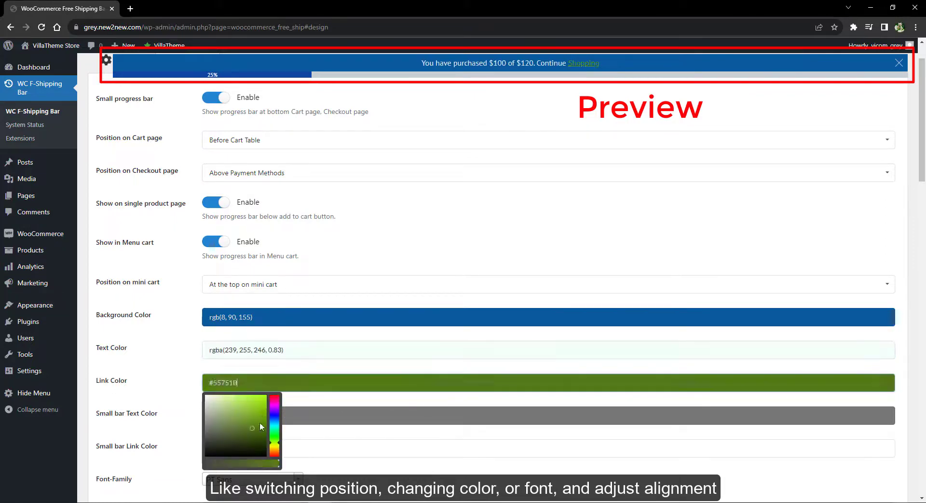
{"action": "left_click_drag", "start_coordinate": [250, 434], "coordinate": [191, 384]}
{"action": "left_click", "coordinate": [177, 367]}
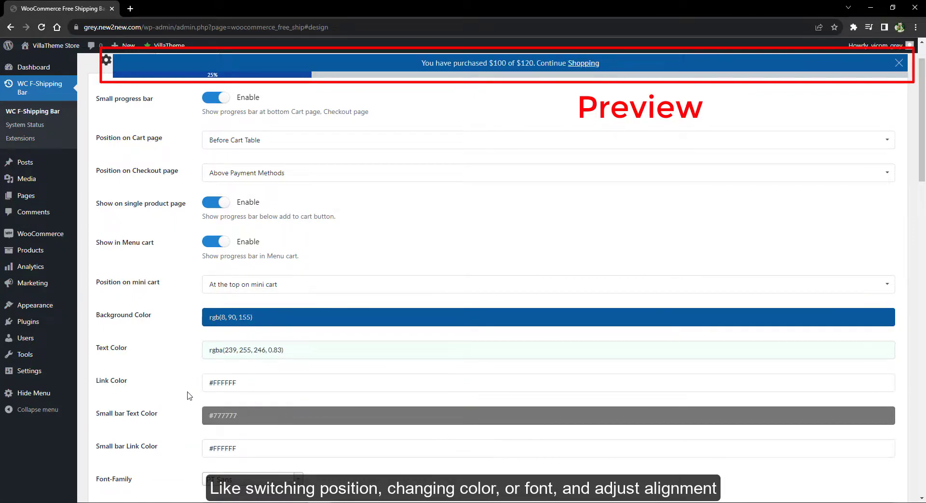
Step: Keep the bar's Default font, unchanged font size and centred text alignment
{"action": "scroll", "coordinate": [189, 395], "scroll_direction": "down", "scroll_amount": 4}
{"action": "left_click", "coordinate": [250, 285]}
{"action": "scroll", "coordinate": [236, 355], "scroll_direction": "down", "scroll_amount": 1}
{"action": "scroll", "coordinate": [236, 355], "scroll_direction": "up", "scroll_amount": 1}
{"action": "left_click", "coordinate": [265, 300]}
{"action": "left_click", "coordinate": [268, 317]}
{"action": "left_click", "coordinate": [244, 378]}
{"action": "left_click", "coordinate": [287, 319]}
{"action": "left_click", "coordinate": [277, 337]}
{"action": "left_click", "coordinate": [269, 354]}
{"action": "left_click", "coordinate": [261, 368]}
Step: Try the bottom position, then keep the bar positioned at the top
{"action": "scroll", "coordinate": [262, 355], "scroll_direction": "up", "scroll_amount": 10}
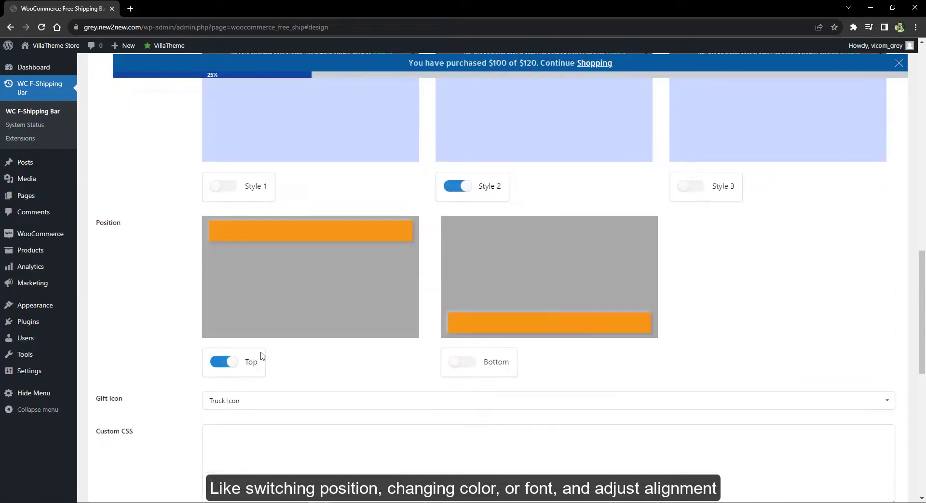
{"action": "left_click", "coordinate": [460, 363]}
{"action": "left_click", "coordinate": [223, 363]}
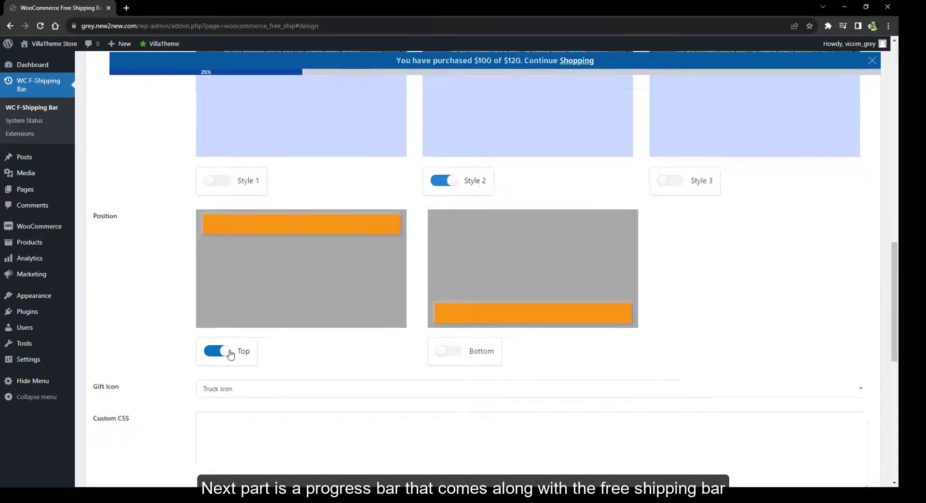
Step: Re-enable the progress bar and set its background to light grey #BAC3CB
{"action": "scroll", "coordinate": [239, 355], "scroll_direction": "up", "scroll_amount": 4}
{"action": "scroll", "coordinate": [239, 352], "scroll_direction": "up", "scroll_amount": 3}
{"action": "scroll", "coordinate": [240, 352], "scroll_direction": "up", "scroll_amount": 1}
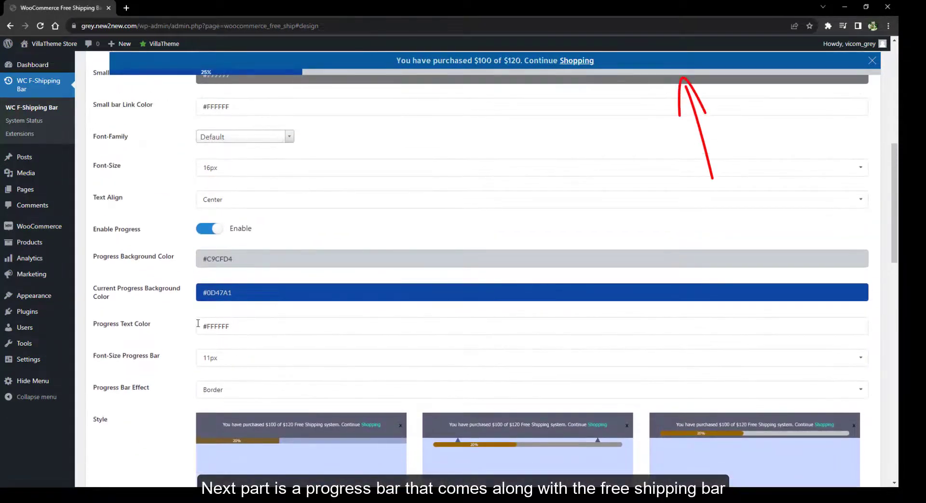
{"action": "left_click", "coordinate": [213, 231]}
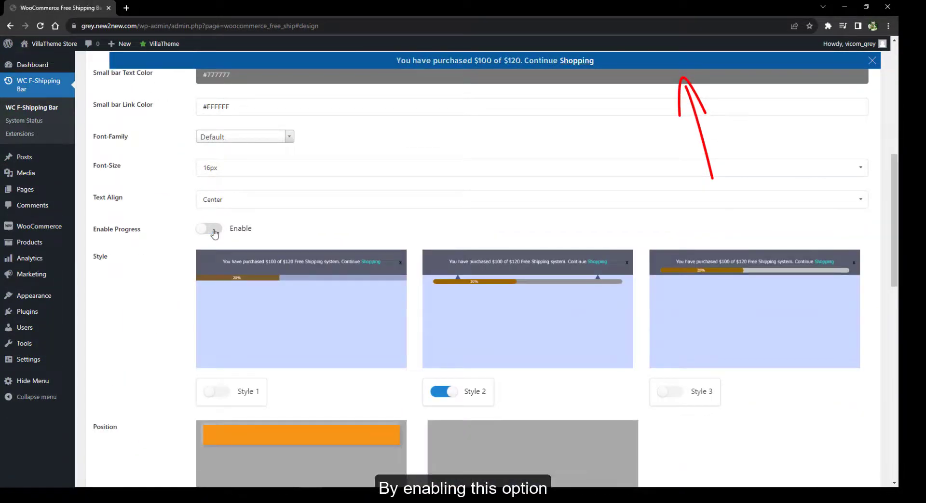
{"action": "left_click", "coordinate": [214, 231]}
{"action": "left_click", "coordinate": [217, 259]}
{"action": "mouse_move", "coordinate": [213, 305]}
{"action": "left_mouse_down"}
{"action": "mouse_move", "coordinate": [176, 268]}
{"action": "mouse_move", "coordinate": [204, 283]}
{"action": "left_mouse_up"}
{"action": "left_click", "coordinate": [217, 292]}
Step: Set the progress fill to red #B44549 and adjust the progress text colour
{"action": "left_click", "coordinate": [237, 322]}
{"action": "left_click_drag", "start_coordinate": [236, 324], "coordinate": [266, 307]}
{"action": "left_click", "coordinate": [162, 300]}
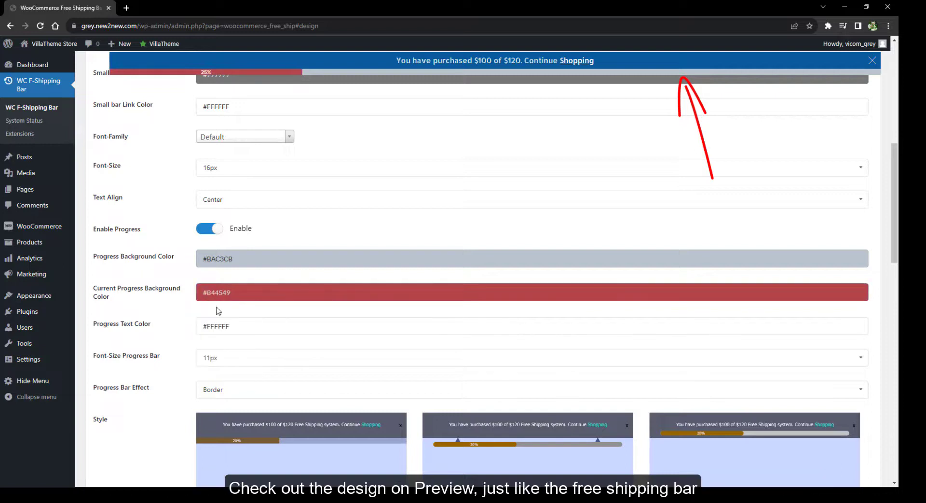
{"action": "left_click", "coordinate": [241, 326]}
{"action": "mouse_move", "coordinate": [241, 356]}
{"action": "left_mouse_down"}
{"action": "mouse_move", "coordinate": [183, 403]}
{"action": "mouse_move", "coordinate": [195, 312]}
{"action": "left_mouse_up"}
Step: Set the progress bar text size to 12px and the effect to Plain
{"action": "left_click", "coordinate": [232, 357]}
{"action": "scroll", "coordinate": [259, 331], "scroll_direction": "up", "scroll_amount": 2}
{"action": "left_click", "coordinate": [239, 302]}
{"action": "scroll", "coordinate": [261, 219], "scroll_direction": "down", "scroll_amount": 1}
{"action": "left_click", "coordinate": [232, 310]}
{"action": "left_click", "coordinate": [215, 352]}
{"action": "scroll", "coordinate": [215, 289], "scroll_direction": "down", "scroll_amount": 3}
{"action": "left_click", "coordinate": [241, 202]}
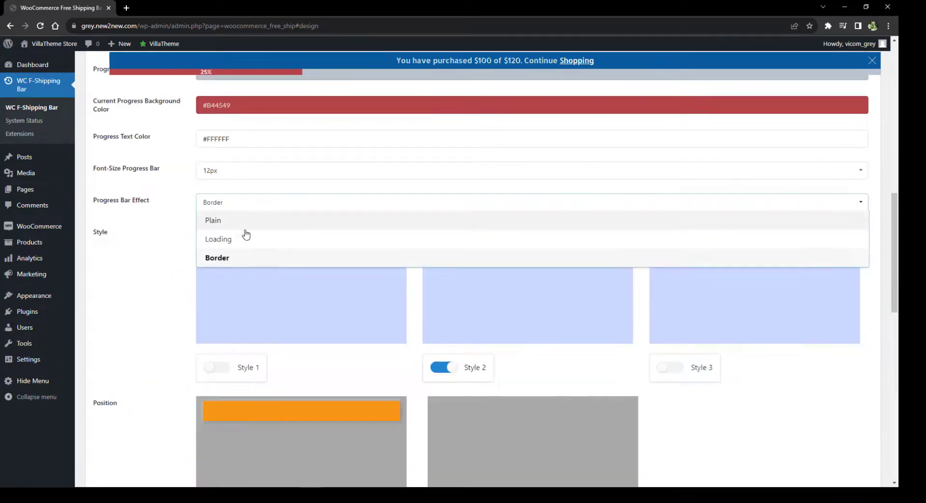
{"action": "left_click", "coordinate": [275, 221]}
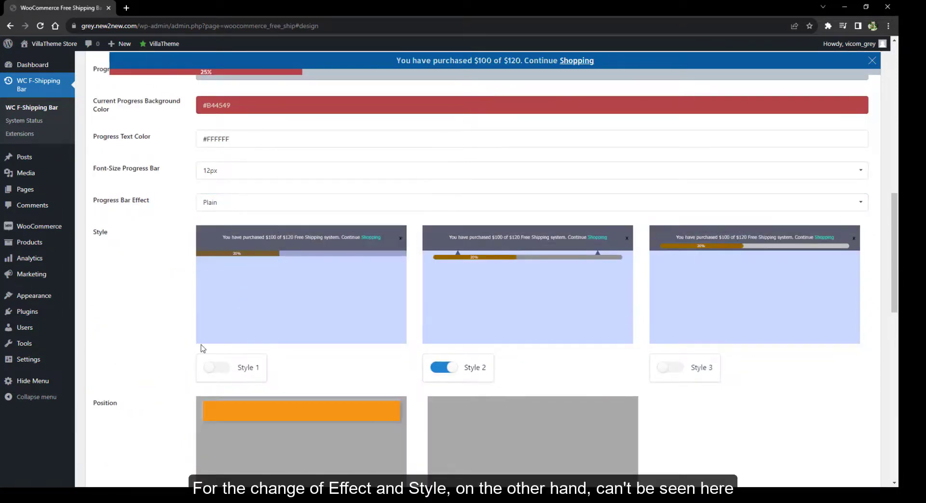
Step: Switch the progress bar to the Loading effect and Style 2, then preview by adding the beanie
{"action": "left_click", "coordinate": [222, 368]}
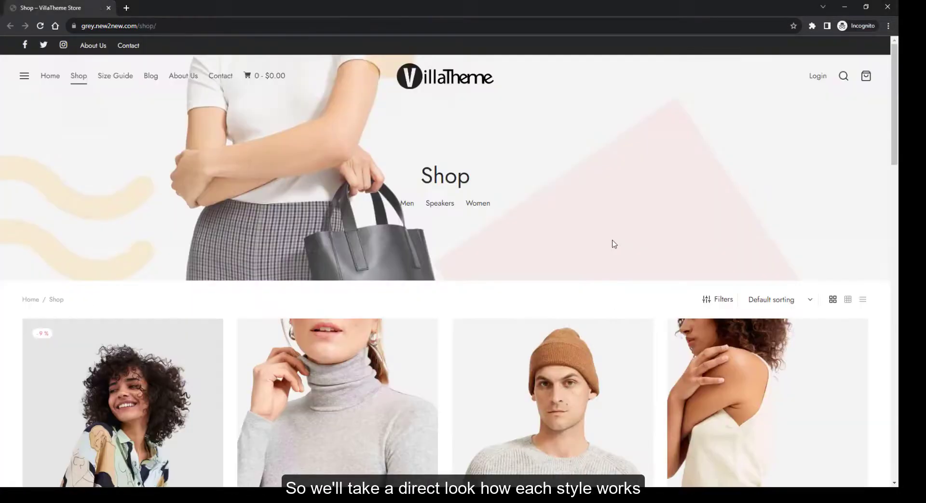
{"action": "scroll", "coordinate": [614, 243], "scroll_direction": "down", "scroll_amount": 2}
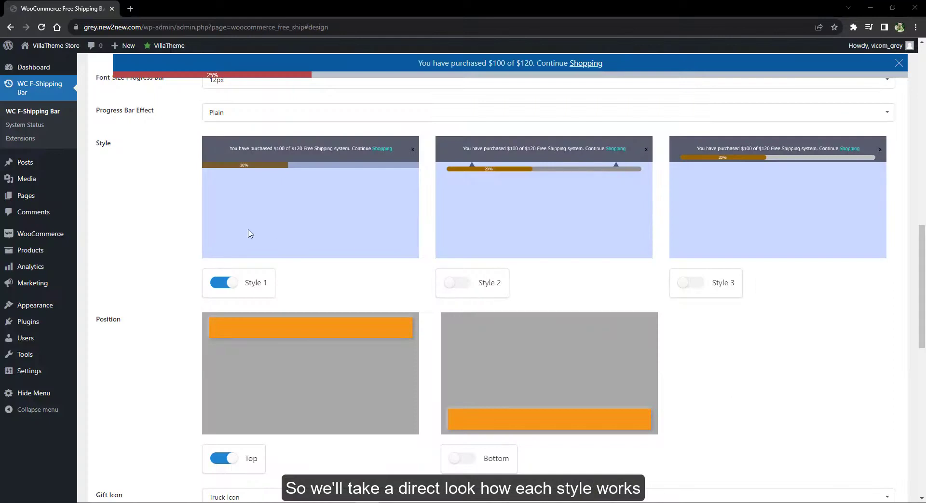
{"action": "left_click", "coordinate": [322, 114]}
{"action": "left_click", "coordinate": [246, 154]}
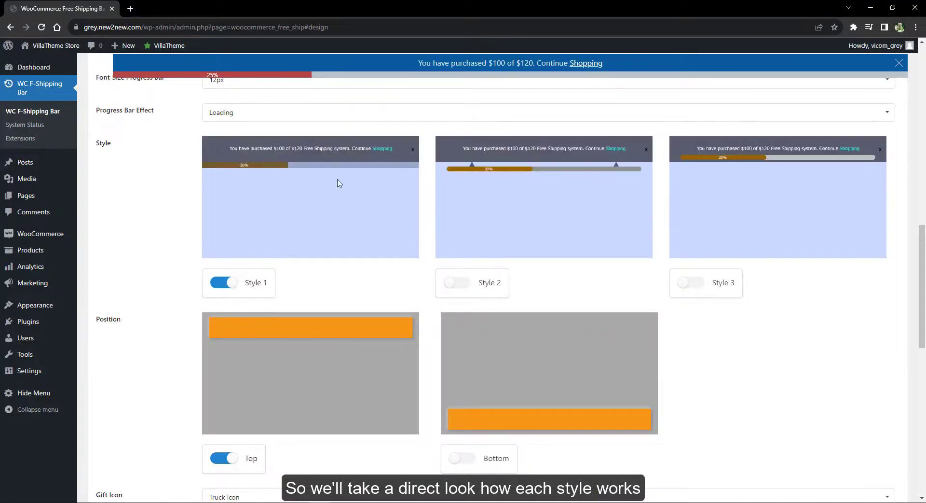
{"action": "left_click", "coordinate": [453, 283]}
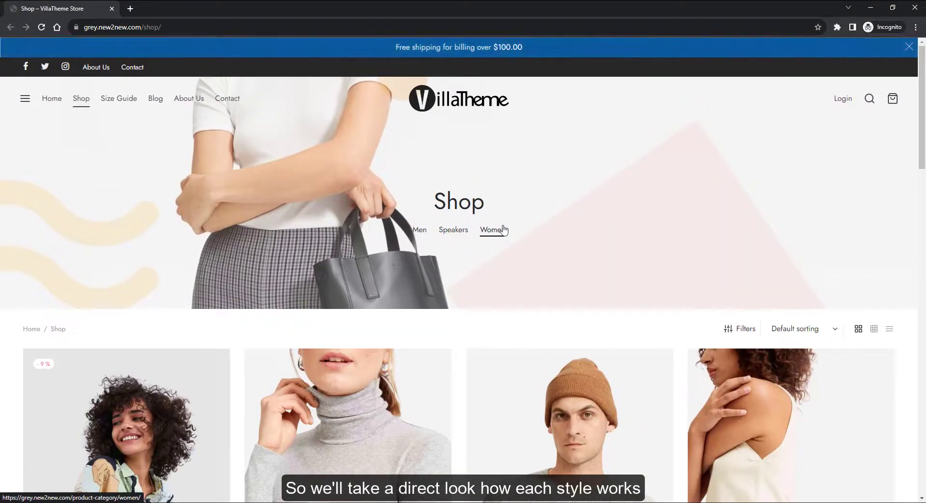
{"action": "scroll", "coordinate": [489, 316], "scroll_direction": "down", "scroll_amount": 5}
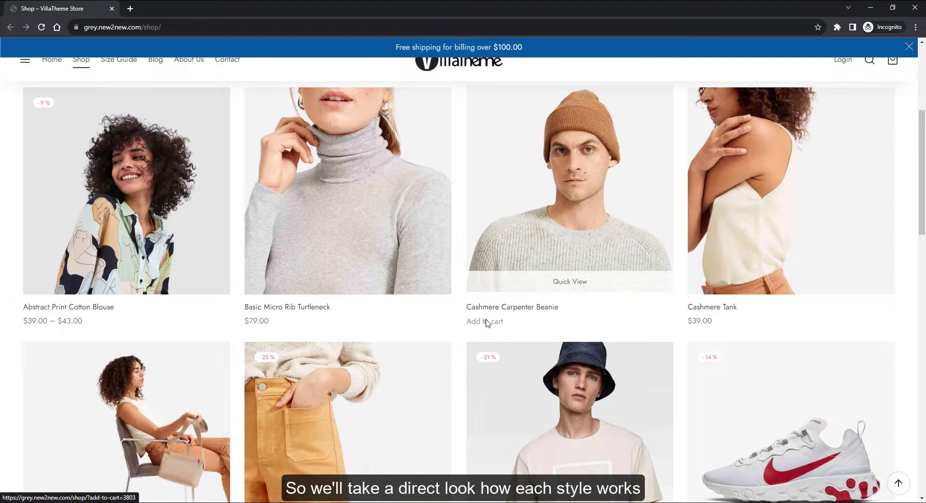
{"action": "left_click", "coordinate": [487, 321]}
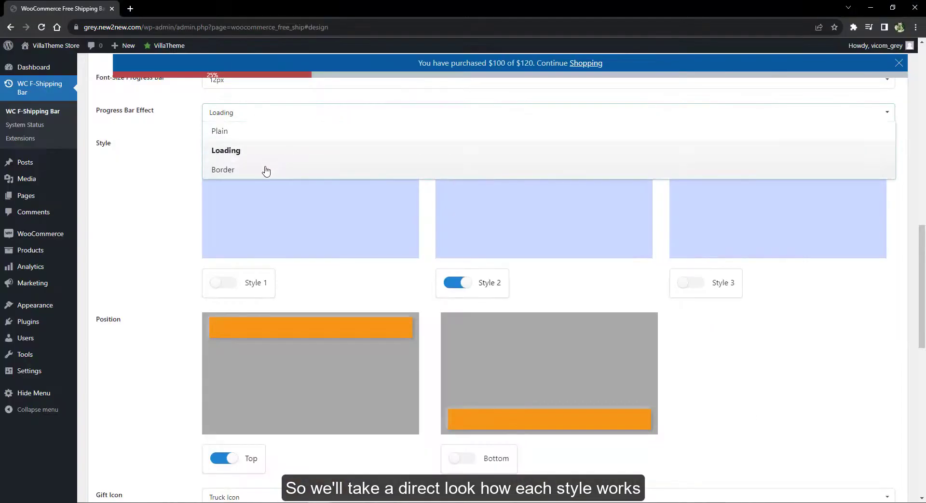
Step: Switch to the Border effect and Style 3, then add the beanie to preview again
{"action": "left_click", "coordinate": [265, 166]}
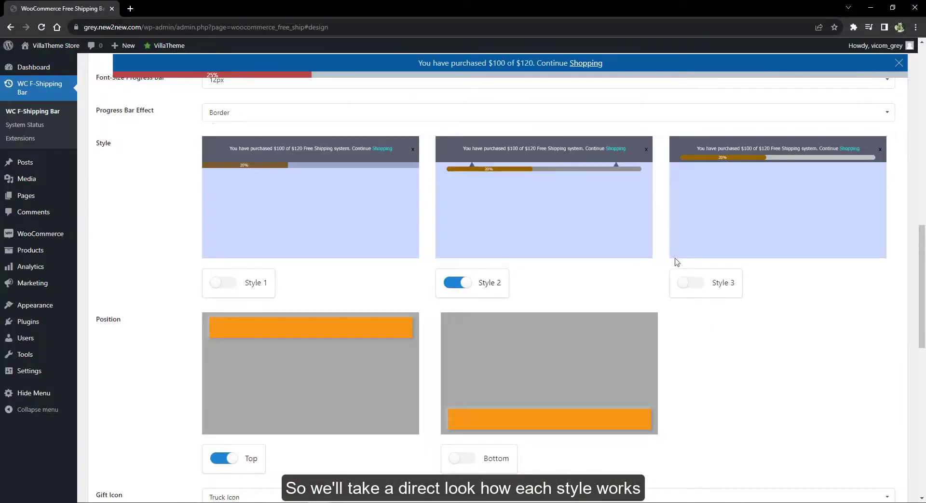
{"action": "left_click", "coordinate": [688, 282]}
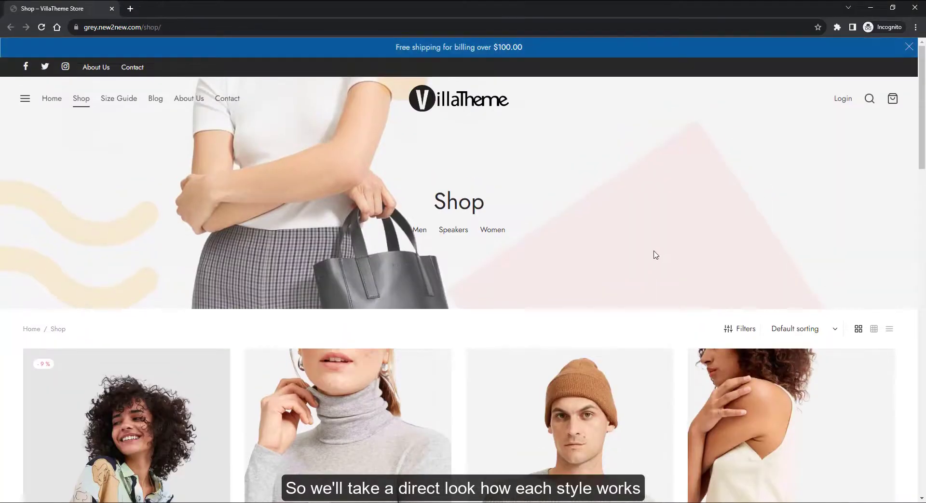
{"action": "scroll", "coordinate": [656, 254], "scroll_direction": "down", "scroll_amount": 4}
{"action": "left_click", "coordinate": [478, 370]}
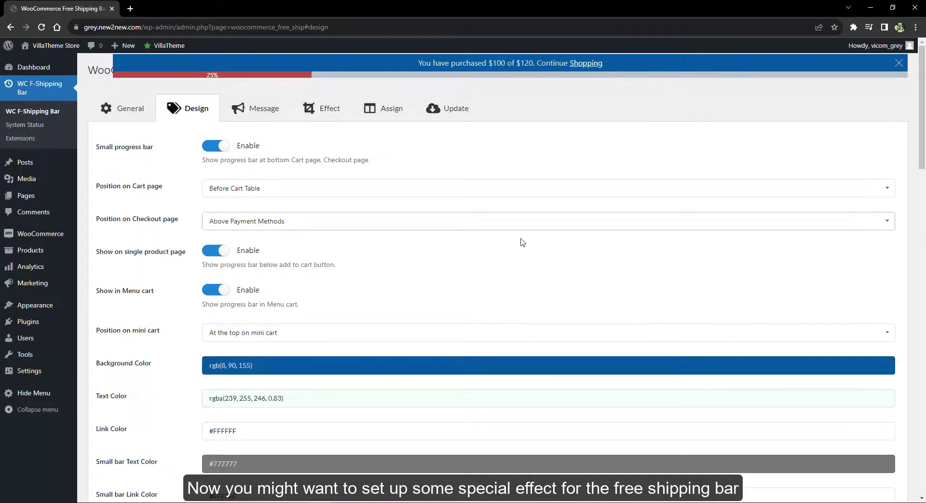
Step: Set the bar's initial delay to 2 seconds, leaving auto-close turned off
{"action": "left_click", "coordinate": [322, 108]}
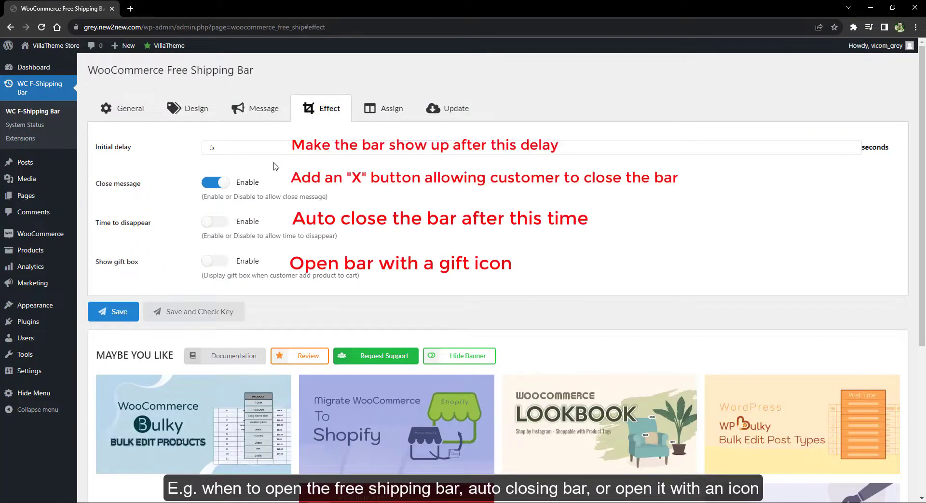
{"action": "left_click", "coordinate": [300, 151]}
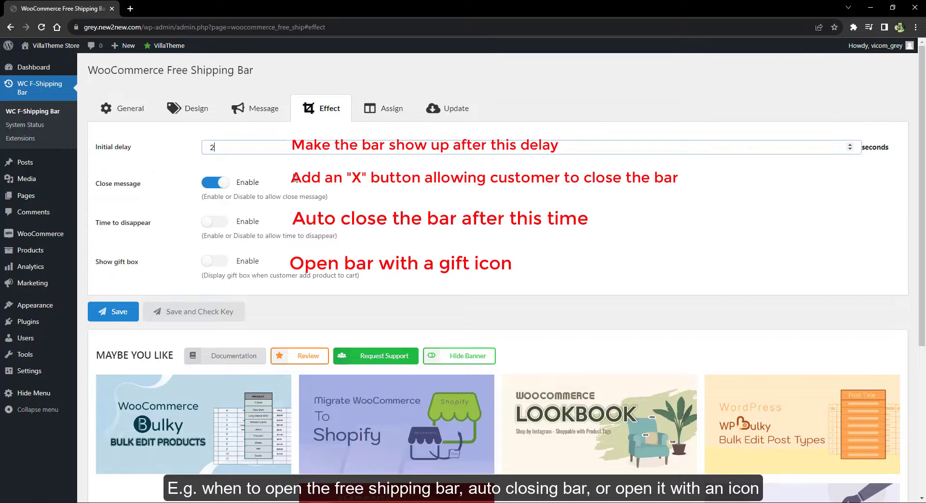
{"action": "left_click", "coordinate": [334, 197]}
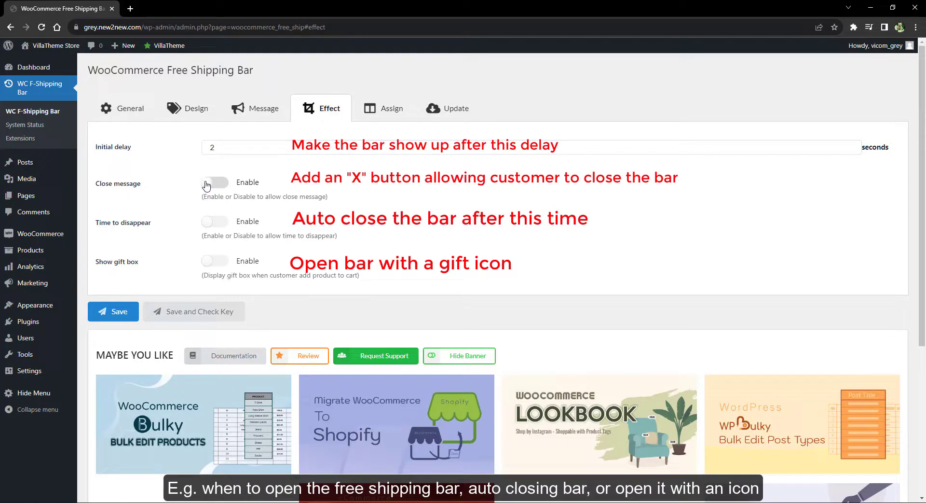
{"action": "left_click", "coordinate": [214, 221]}
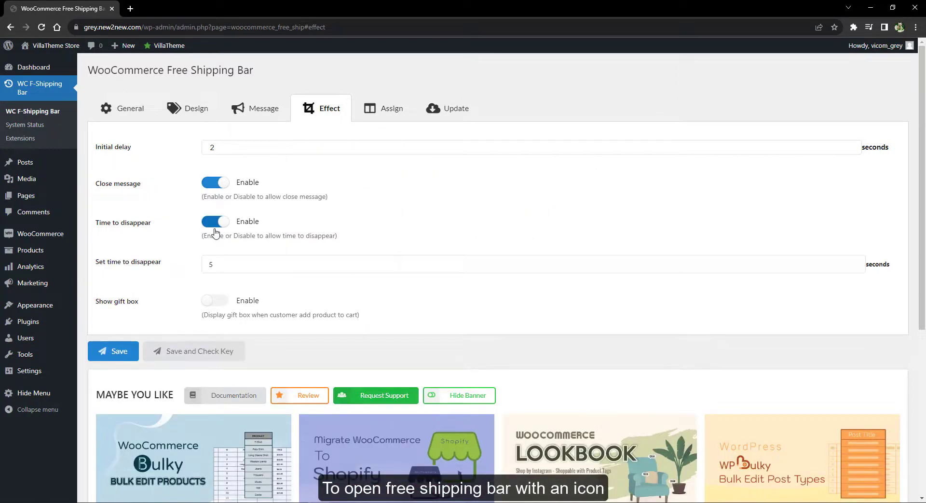
{"action": "left_click", "coordinate": [215, 228]}
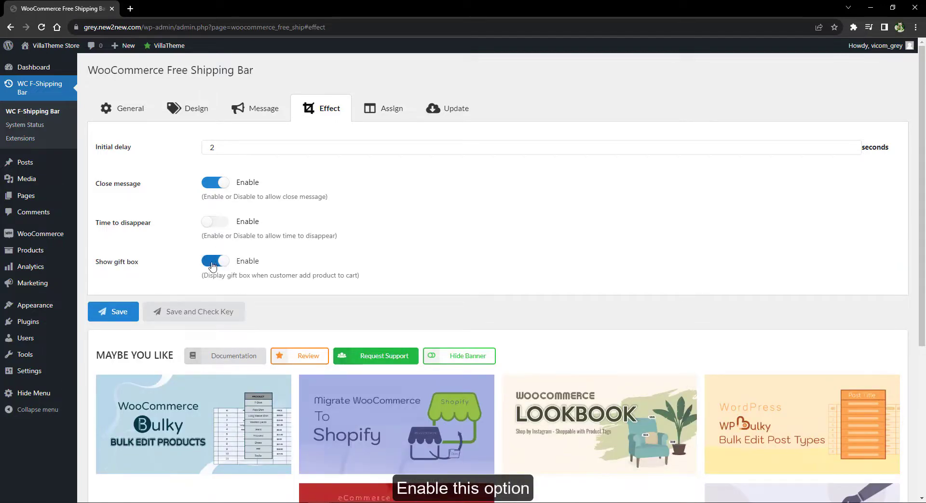
Step: Keep Truck Icon as the gift icon and save the bar settings
{"action": "left_click", "coordinate": [189, 111]}
{"action": "scroll", "coordinate": [188, 193], "scroll_direction": "down", "scroll_amount": 15}
{"action": "scroll", "coordinate": [151, 193], "scroll_direction": "up", "scroll_amount": 5}
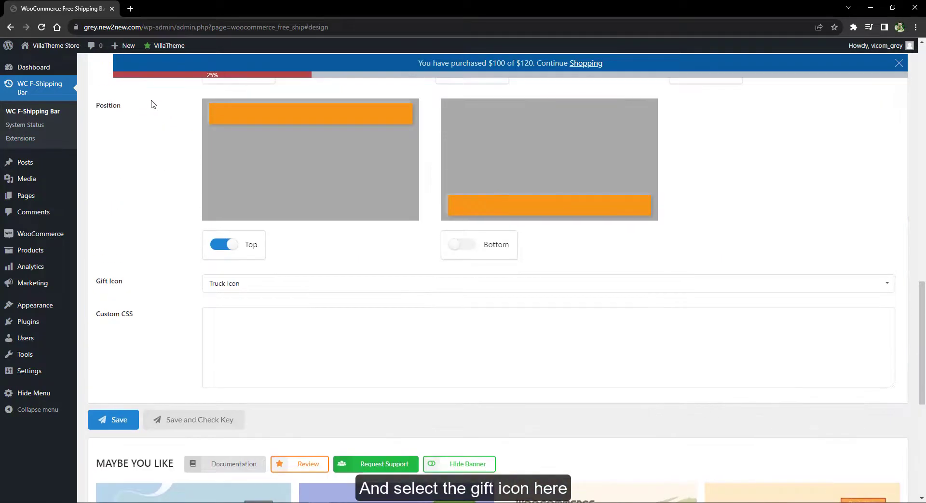
{"action": "left_click", "coordinate": [283, 283]}
{"action": "left_click", "coordinate": [261, 306]}
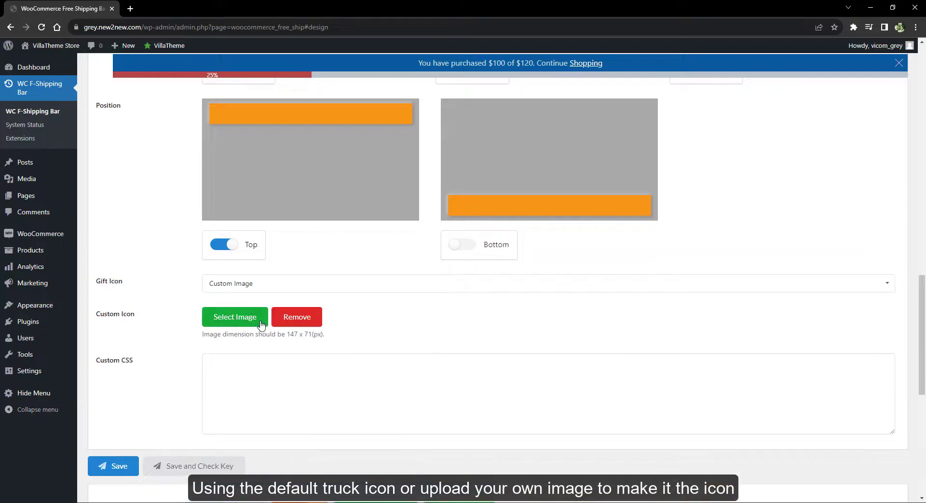
{"action": "left_click", "coordinate": [244, 285]}
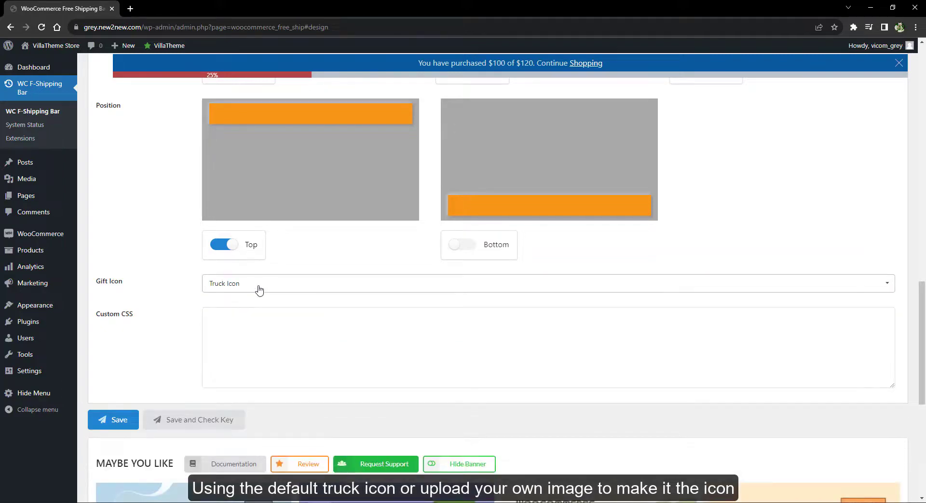
{"action": "left_click", "coordinate": [113, 419]}
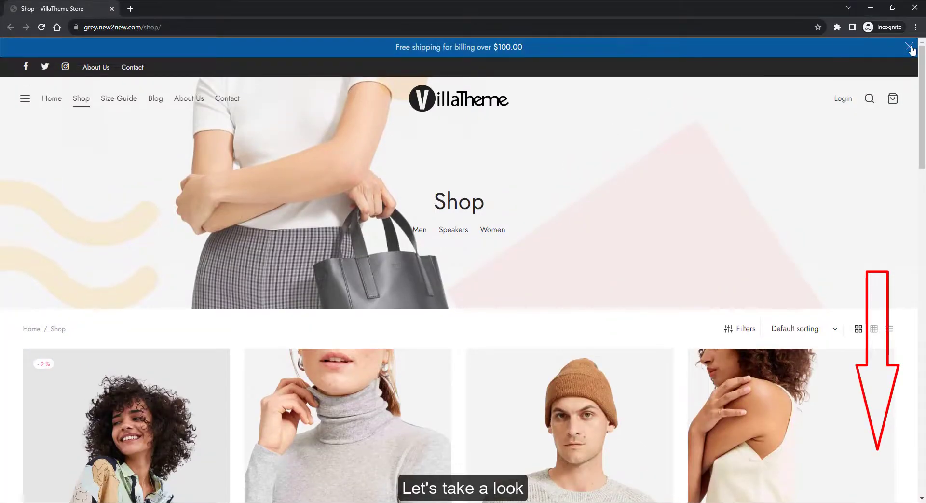
Step: Close the blue free-shipping notice bar on the VillaTheme Store shop page
{"action": "left_click", "coordinate": [909, 48]}
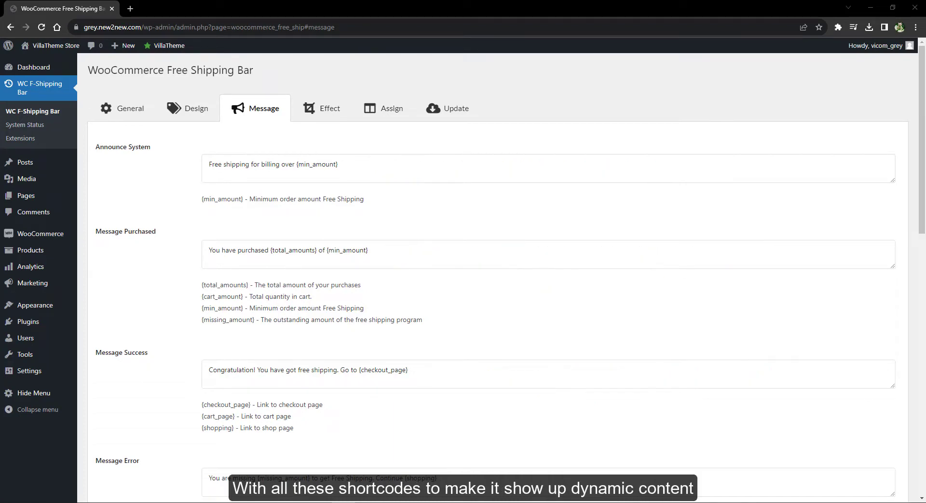
{"action": "scroll", "coordinate": [612, 304], "scroll_direction": "down", "scroll_amount": 2}
{"action": "scroll", "coordinate": [612, 304], "scroll_direction": "down", "scroll_amount": 3}
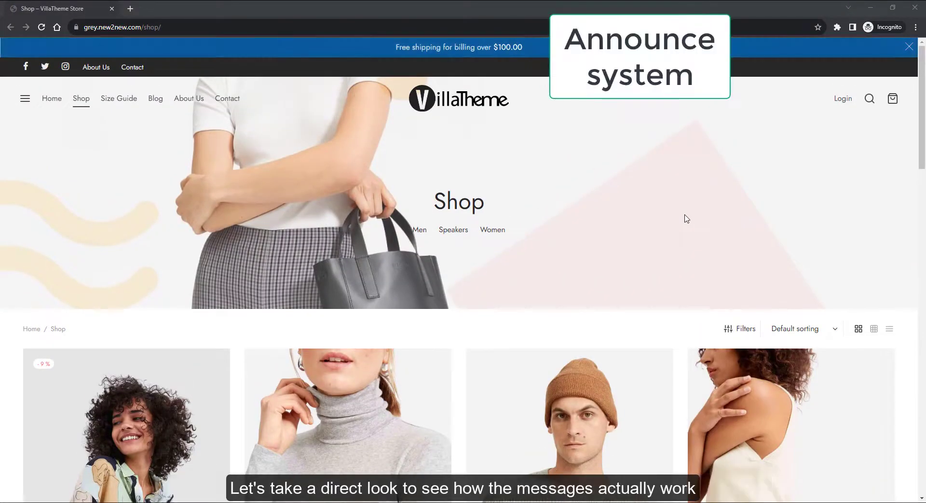
Step: Add one Cashmere Carpenter Beanie to the cart and go to the full cart page
{"action": "scroll", "coordinate": [627, 313], "scroll_direction": "down", "scroll_amount": 2}
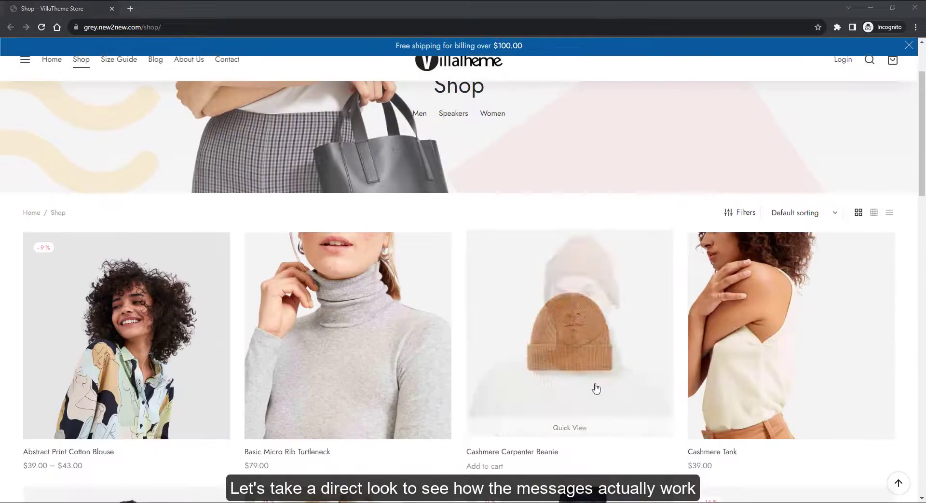
{"action": "left_click", "coordinate": [486, 466]}
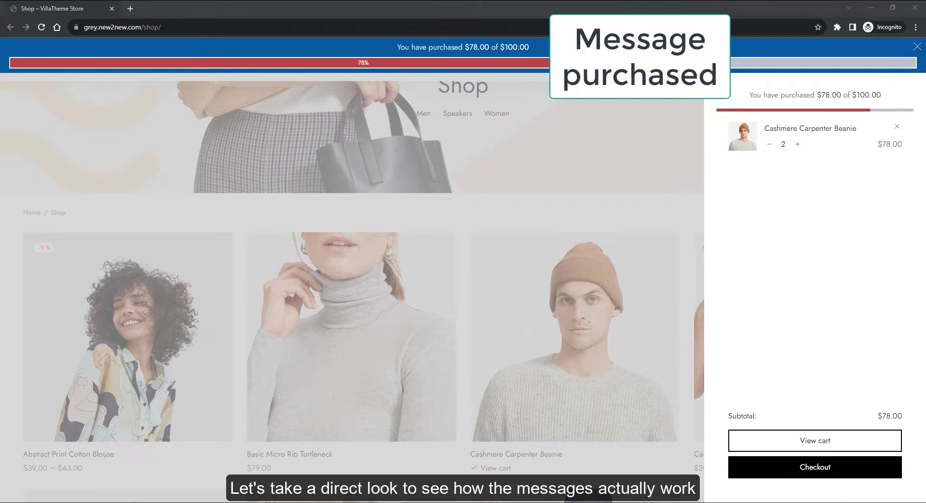
{"action": "left_click", "coordinate": [896, 127]}
{"action": "scroll", "coordinate": [484, 372], "scroll_direction": "down", "scroll_amount": 4}
{"action": "left_click", "coordinate": [483, 370]}
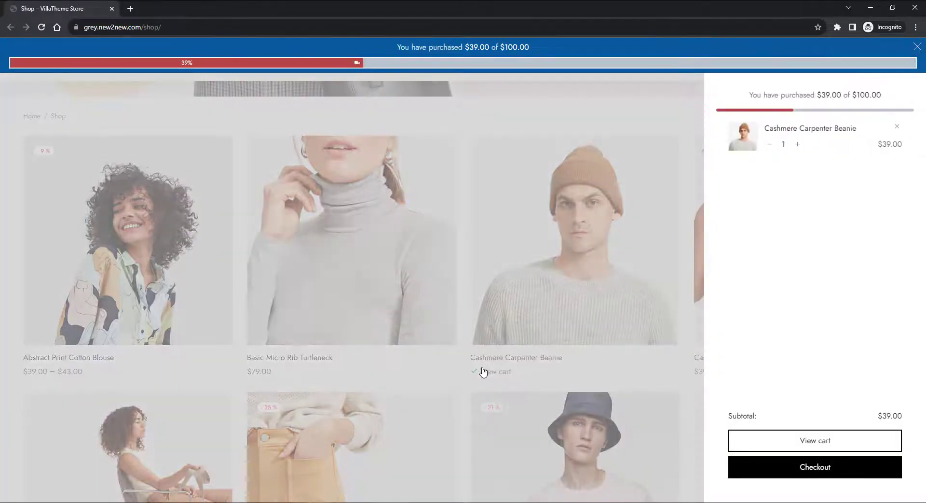
{"action": "left_click", "coordinate": [809, 446]}
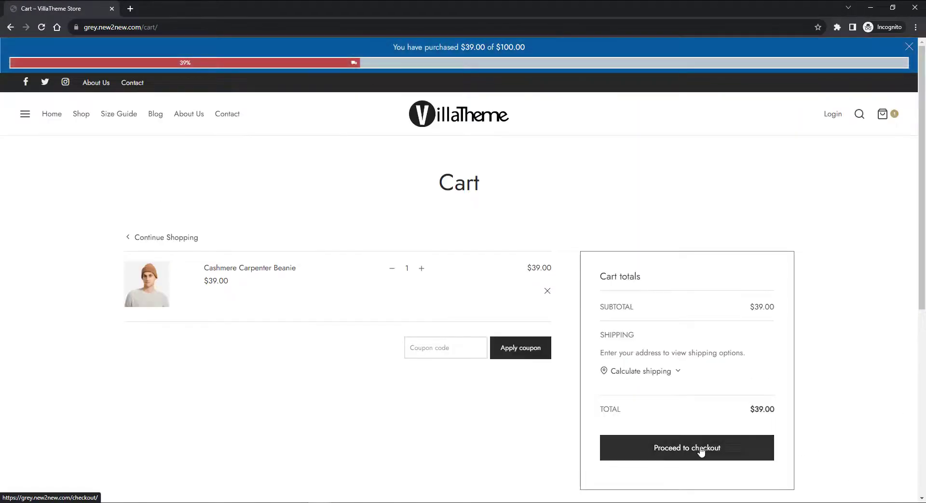
Step: Proceed to checkout and apply a coupon code for free shipping
{"action": "left_click", "coordinate": [702, 448]}
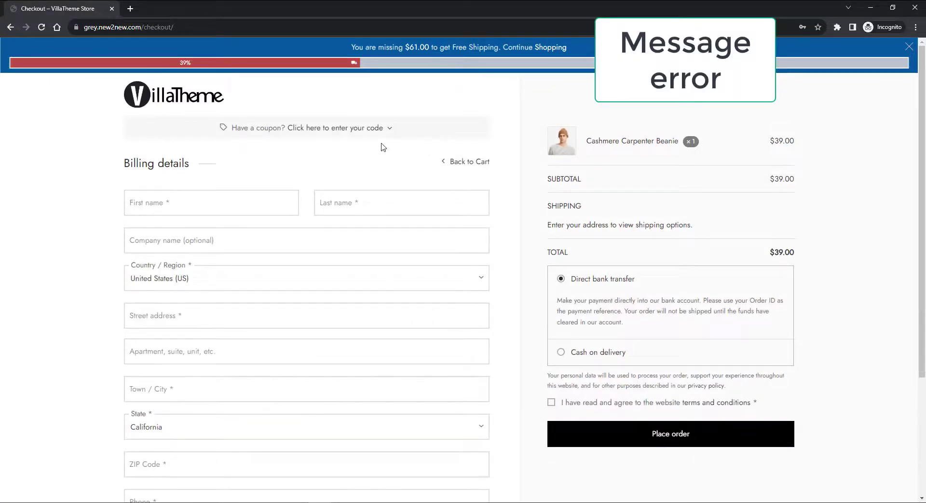
{"action": "left_click", "coordinate": [376, 129]}
{"action": "type", "text": "99T2ZTB8"}
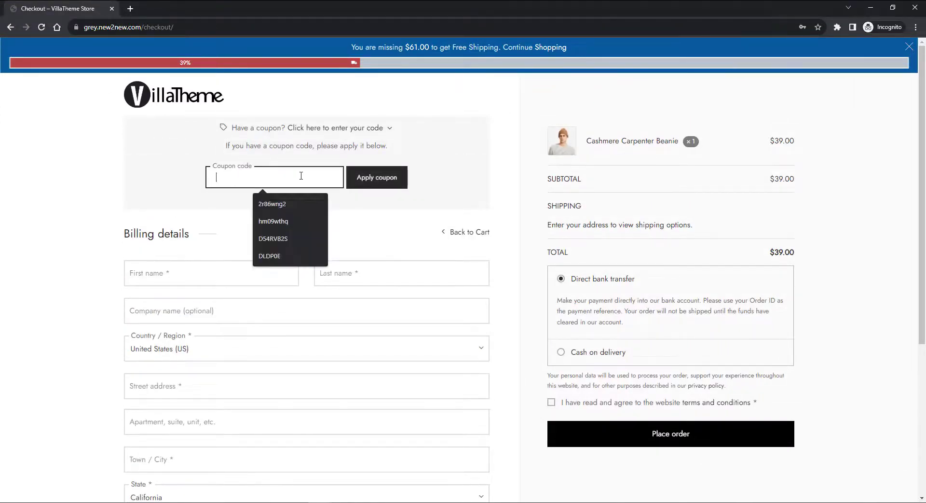
{"action": "left_click", "coordinate": [377, 177]}
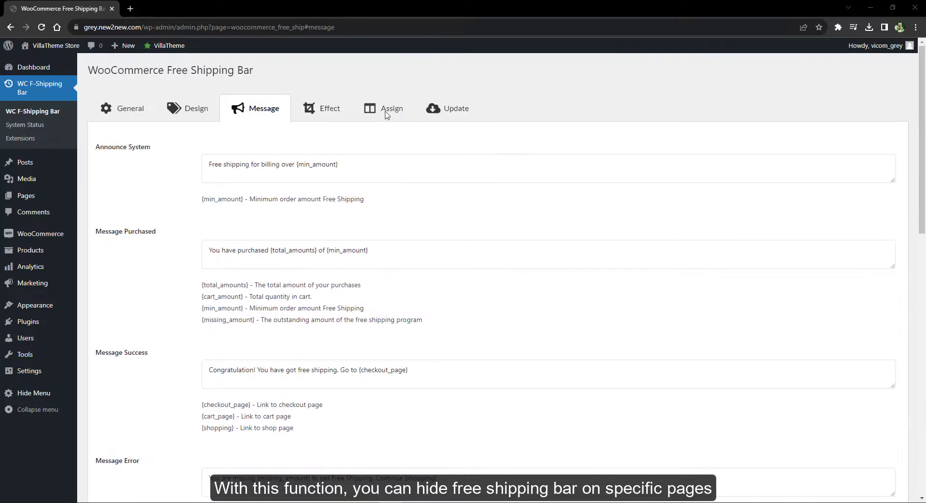
Step: In the Assign settings, mark only Home page and Cart for hiding, then select the Conditional tags field
{"action": "left_click", "coordinate": [386, 114]}
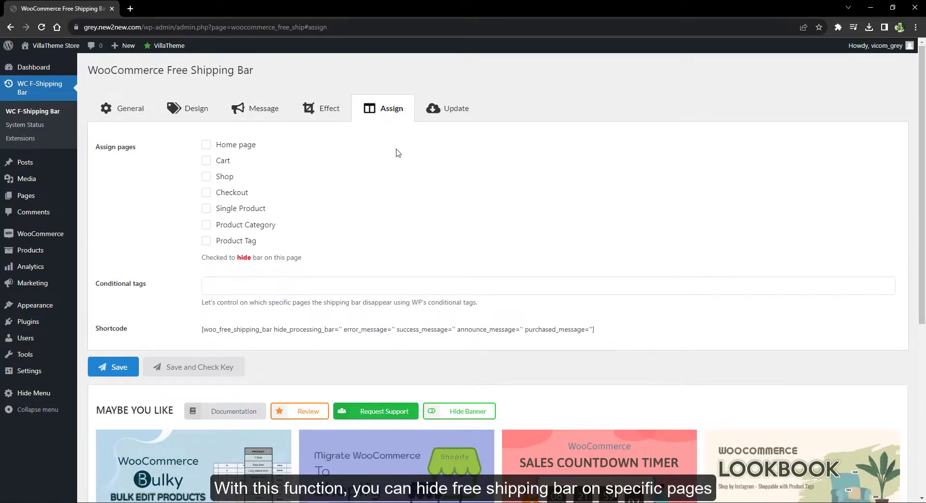
{"action": "left_click", "coordinate": [206, 160]}
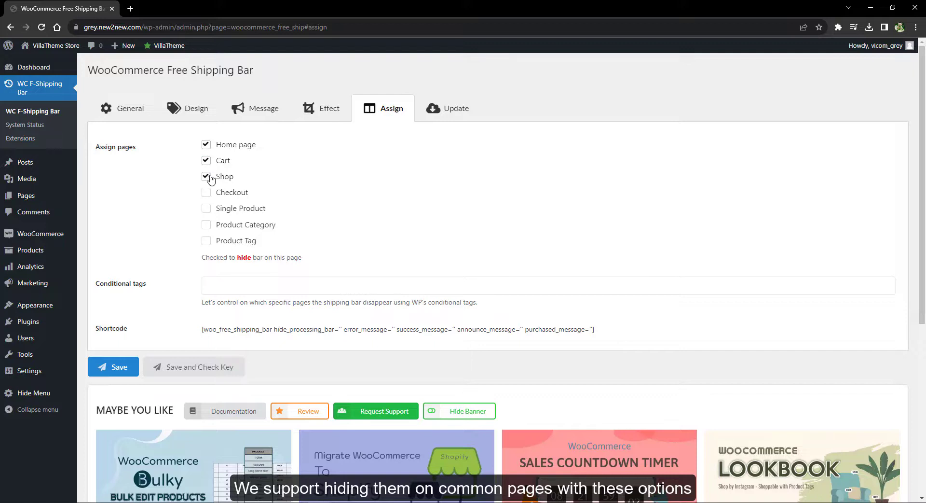
{"action": "left_click", "coordinate": [206, 176]}
{"action": "left_click", "coordinate": [206, 160]}
{"action": "left_click", "coordinate": [206, 144]}
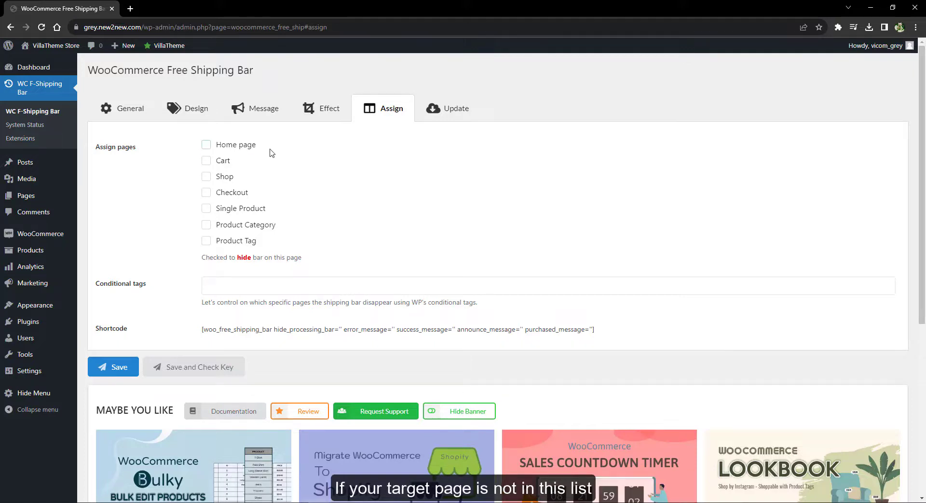
{"action": "left_click", "coordinate": [209, 145]}
{"action": "left_click", "coordinate": [207, 161]}
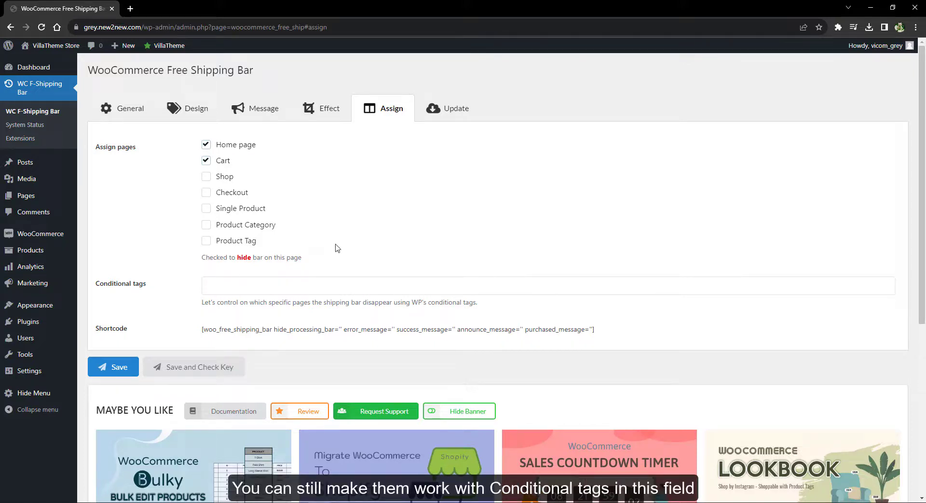
{"action": "left_click", "coordinate": [314, 283]}
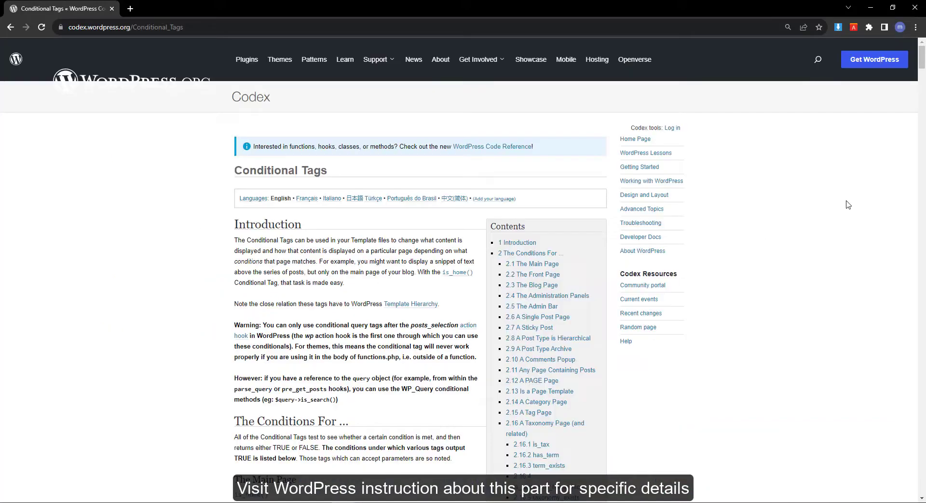
Step: Scroll the Codex Conditional Tags page through The Main Page, Front Page and Blog Page sections
{"action": "scroll", "coordinate": [786, 201], "scroll_direction": "down", "scroll_amount": 2}
{"action": "scroll", "coordinate": [820, 202], "scroll_direction": "down", "scroll_amount": 4}
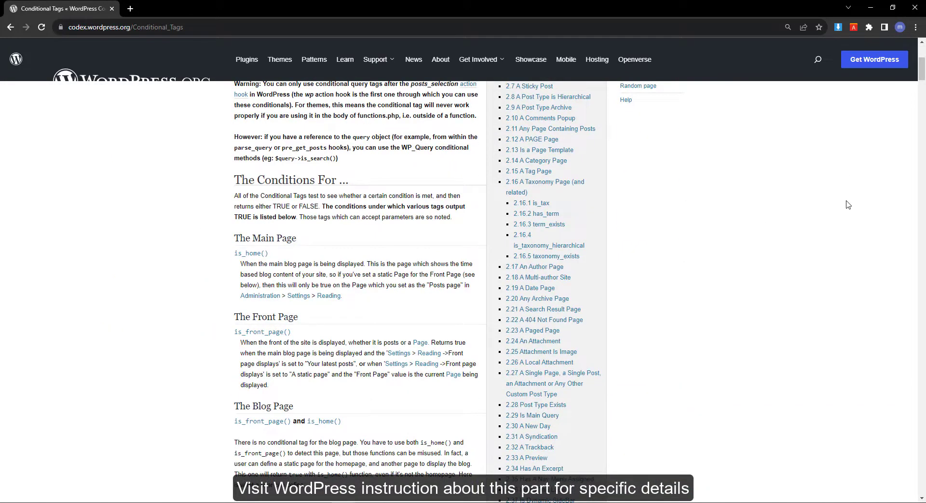
{"action": "scroll", "coordinate": [848, 205], "scroll_direction": "down", "scroll_amount": 5}
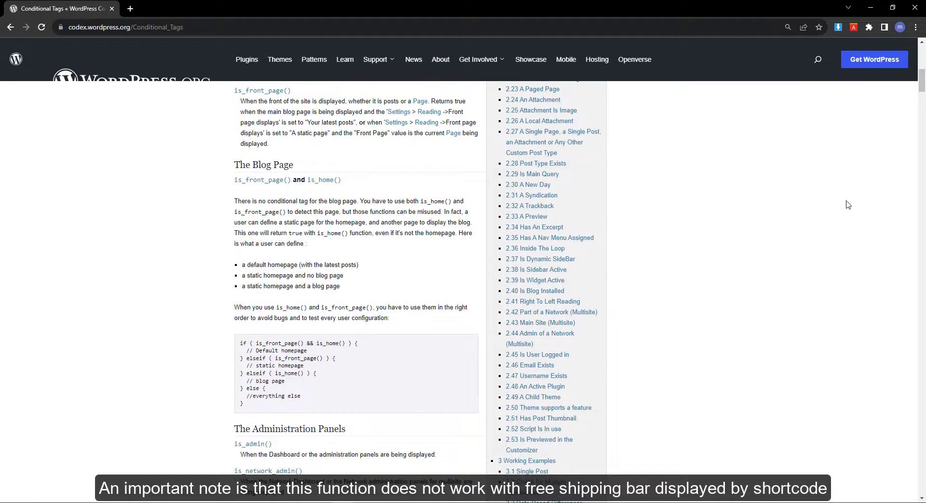
{"action": "scroll", "coordinate": [847, 205], "scroll_direction": "down", "scroll_amount": 2}
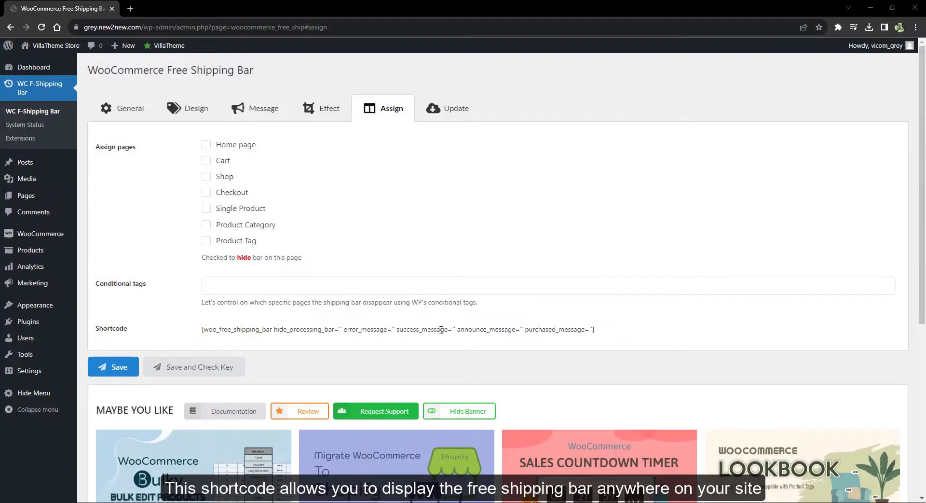
Step: Paste the free shipping bar shortcode into a new Shortcode block on the Cart page and update it
{"action": "triple_click", "coordinate": [441, 328]}
{"action": "mouse_move", "coordinate": [26, 195]}
{"action": "left_click", "coordinate": [92, 195]}
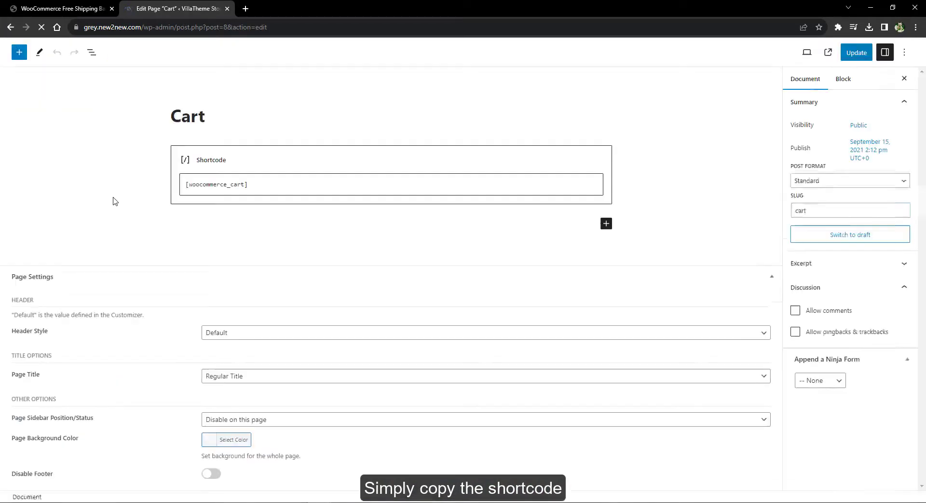
{"action": "left_click", "coordinate": [606, 224]}
{"action": "left_click", "coordinate": [637, 296]}
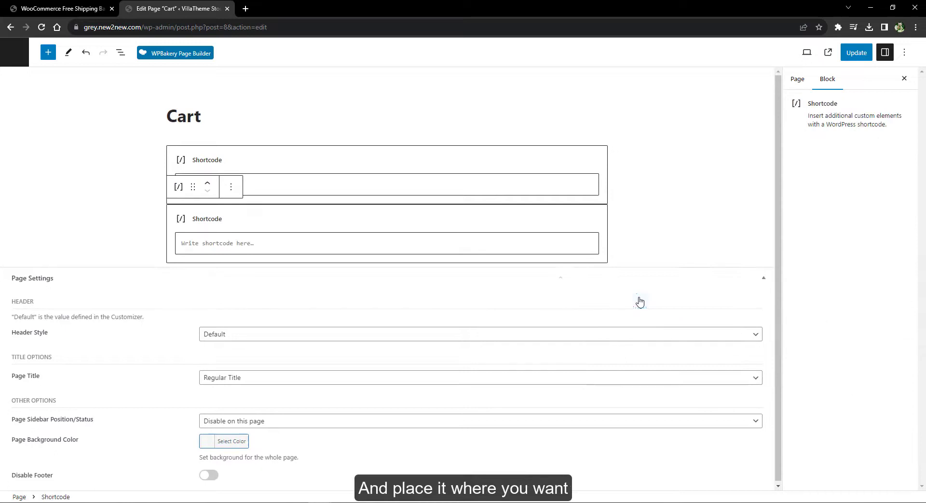
{"action": "right_click", "coordinate": [444, 243]}
{"action": "left_click", "coordinate": [479, 310]}
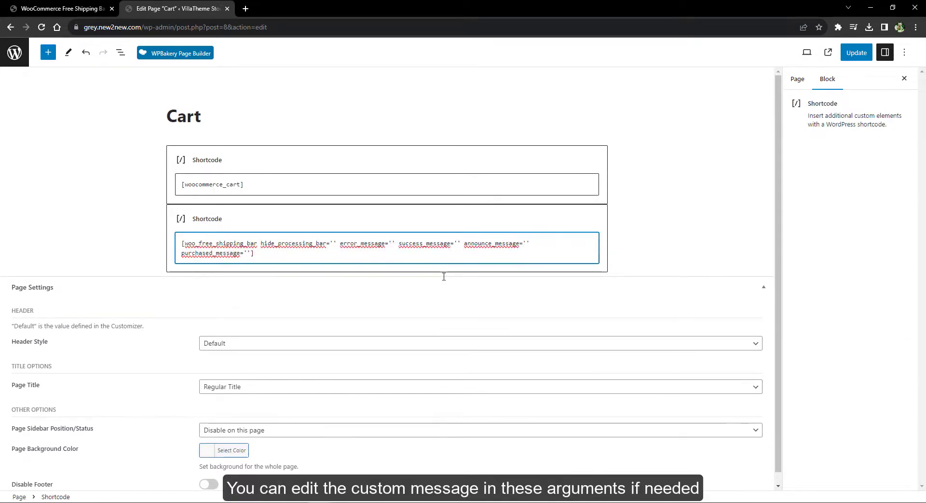
{"action": "left_click", "coordinate": [857, 52]}
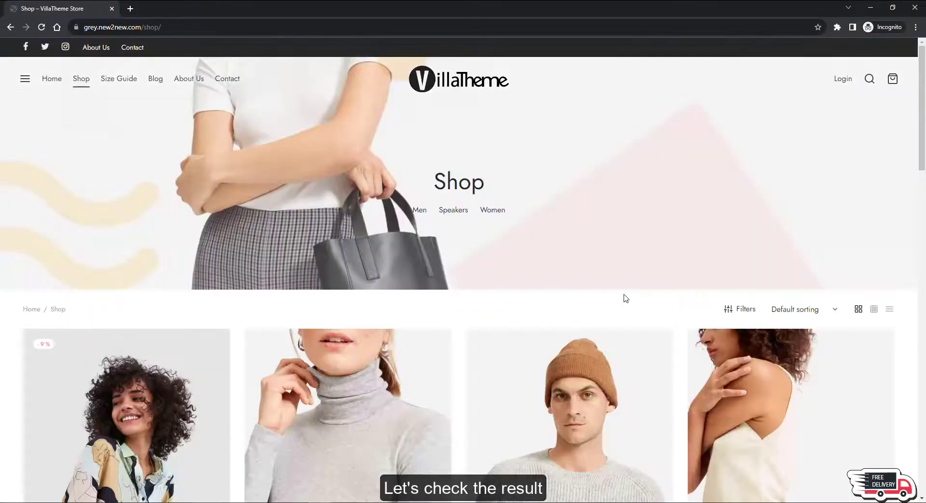
Step: Add the Cashmere Carpenter Beanie to the cart and view the cart to check the bar
{"action": "scroll", "coordinate": [487, 368], "scroll_direction": "down", "scroll_amount": 5}
{"action": "left_click", "coordinate": [482, 352]}
{"action": "left_click", "coordinate": [771, 440]}
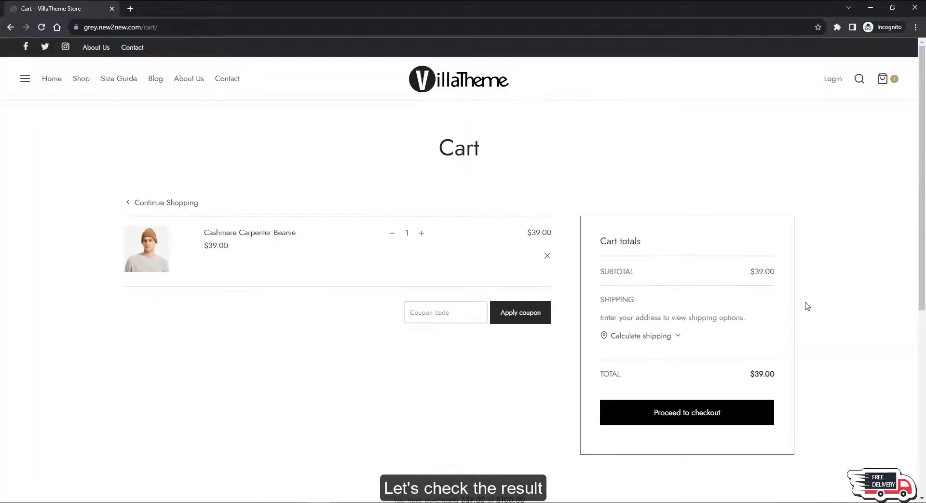